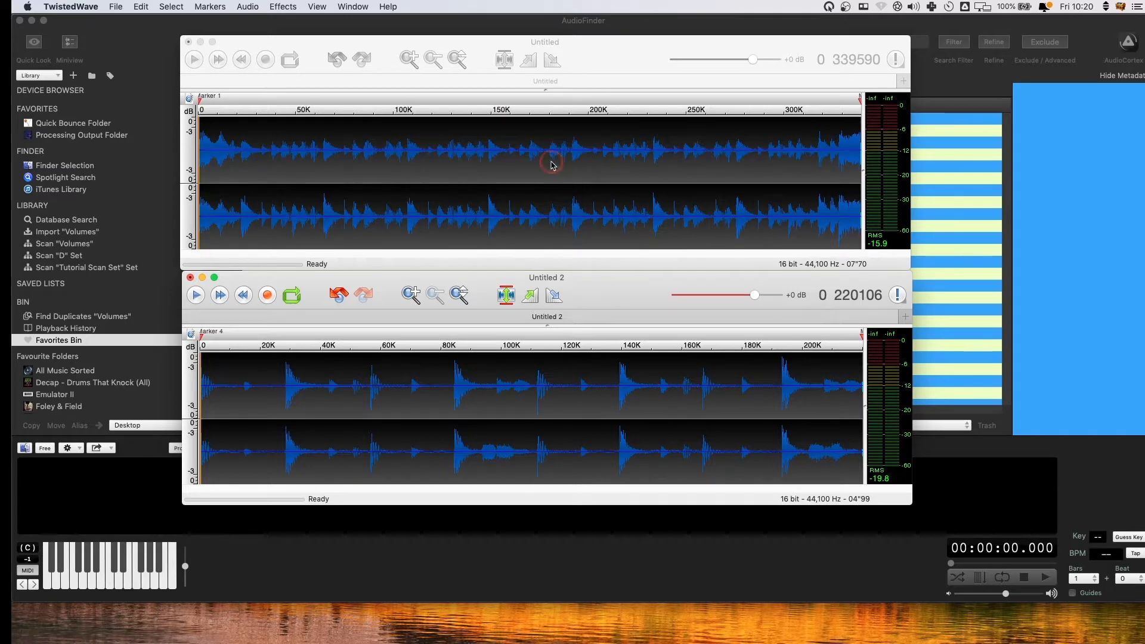
# Play the beginning of the Untitled 2 drum break from its start and stop playback
pyautogui.click(356, 381)
pyautogui.click(286, 402)
pyautogui.press('Home')
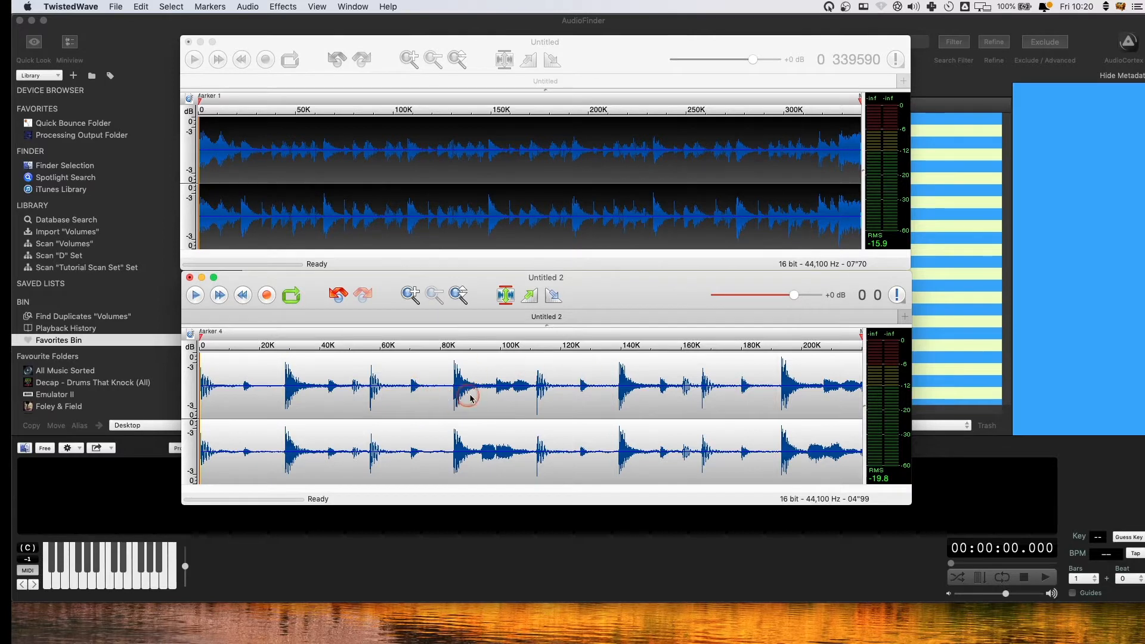
pyautogui.press('space')
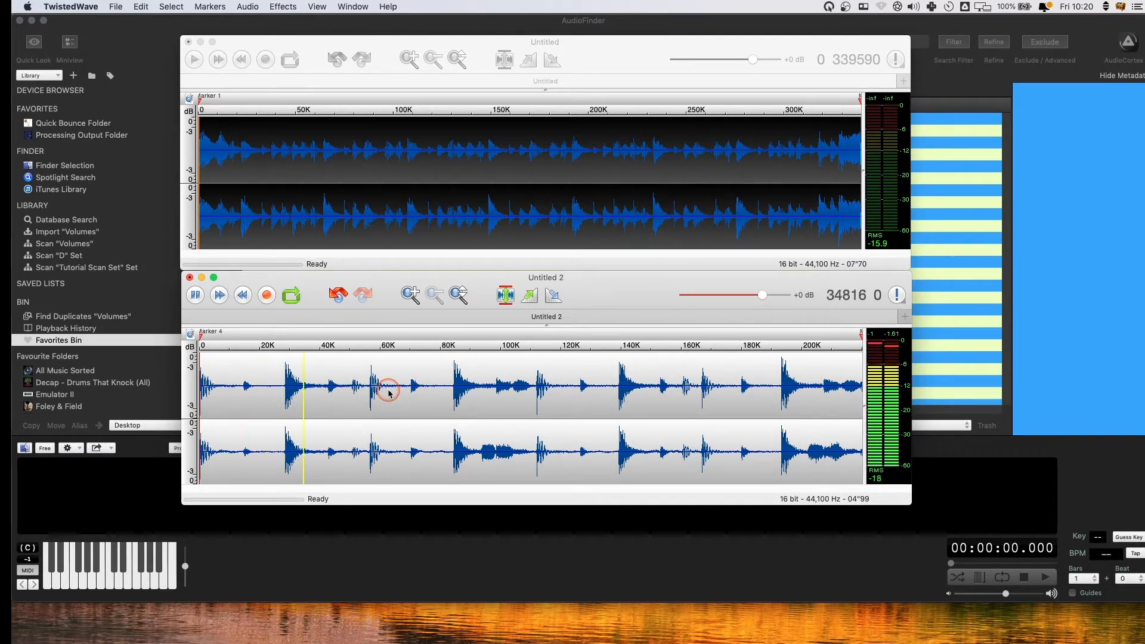
pyautogui.press('space')
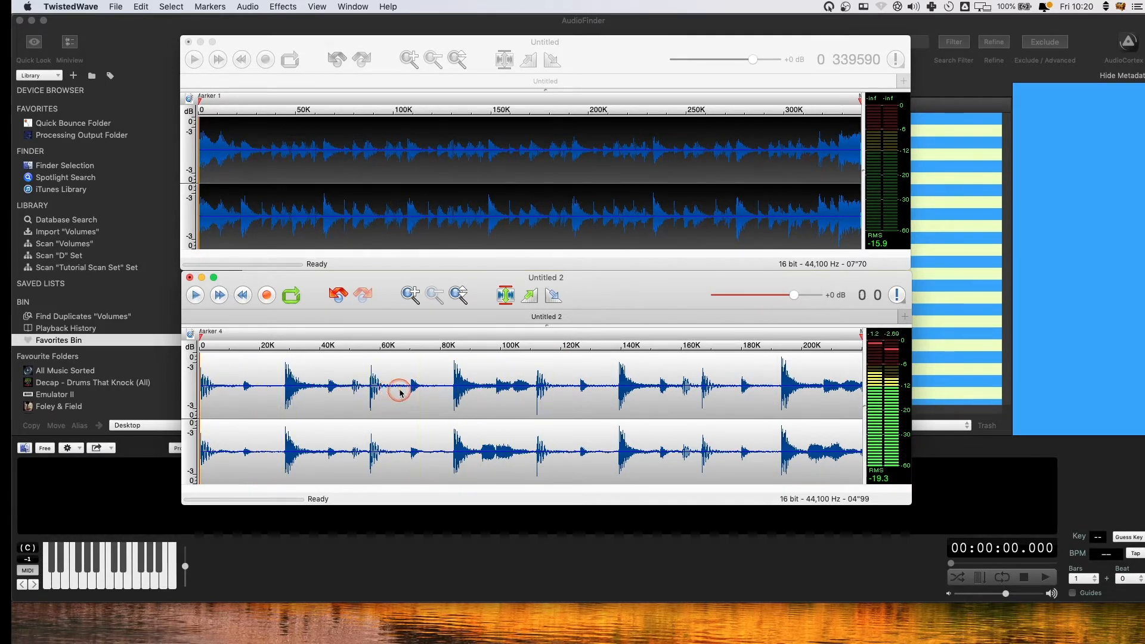
# Export the Untitled 2 audio as 16-bit WAVE file "Drum Break Tutorial.wav" in the Sampling folder
pyautogui.click(568, 391)
pyautogui.press('super+a')
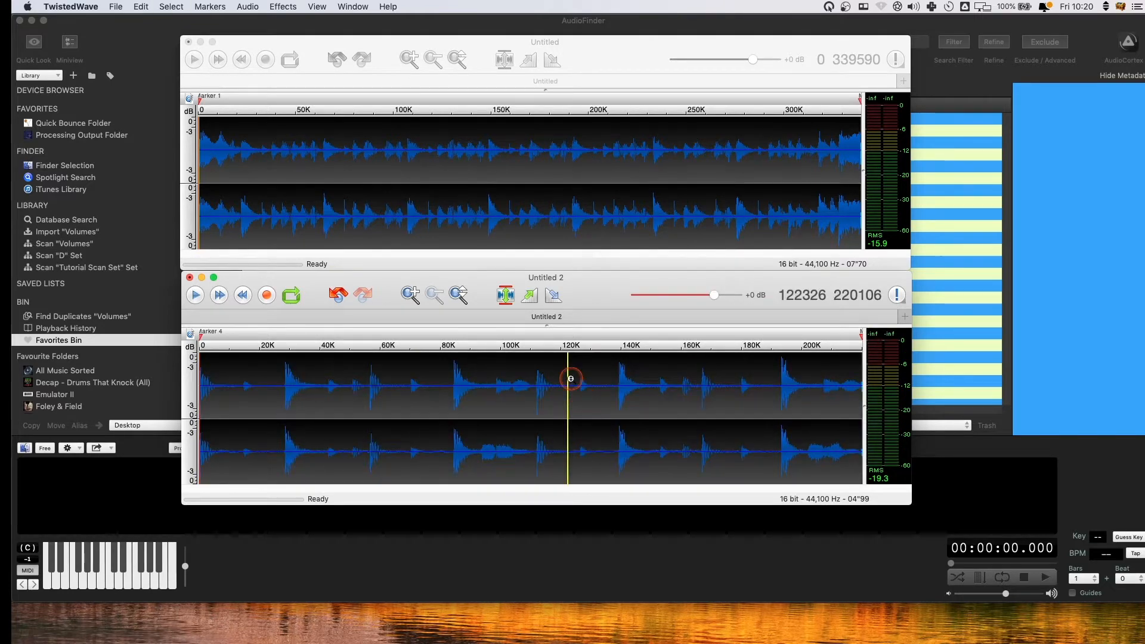
pyautogui.press('super+shift+s')
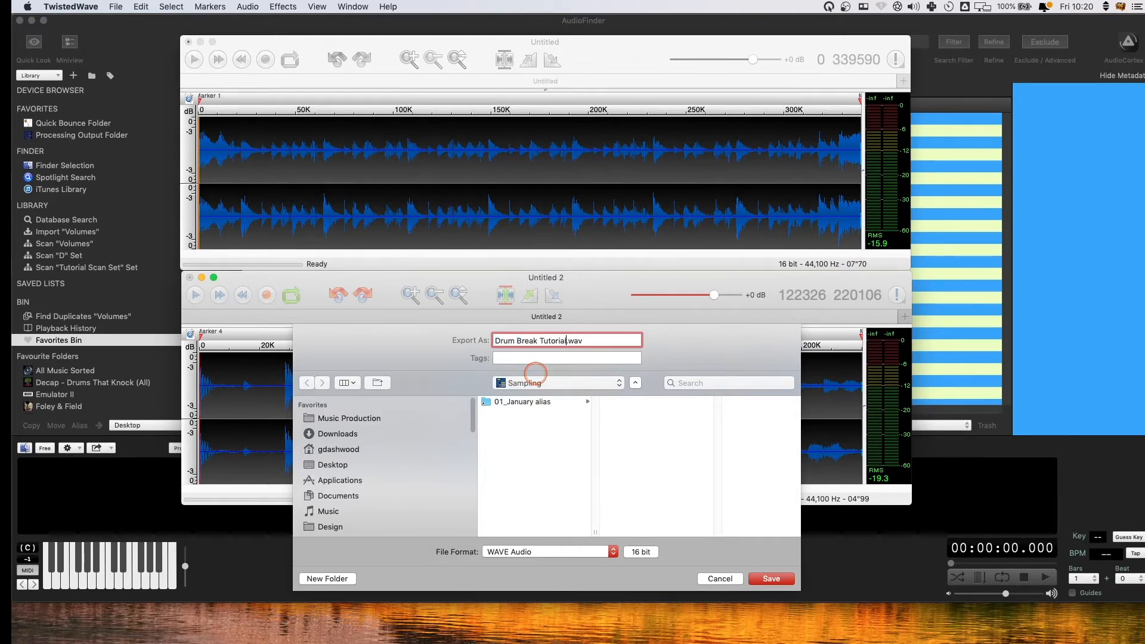
pyautogui.press('BackSpace')
pyautogui.moveTo(569, 341); pyautogui.dragTo(494, 346)
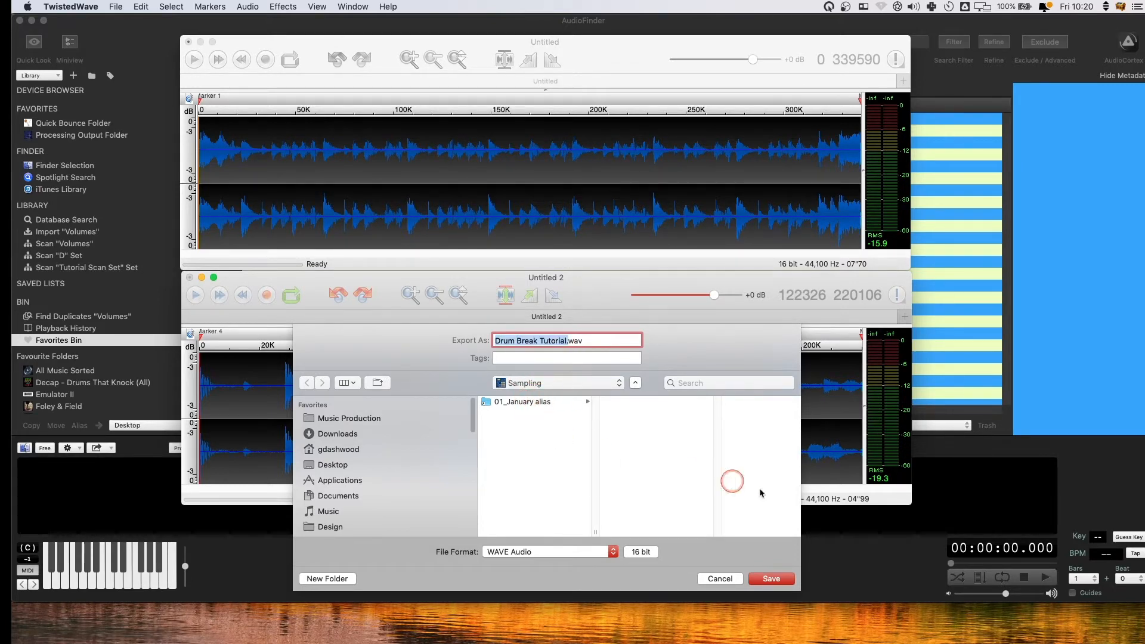
pyautogui.click(769, 581)
# Export the audio of the Untitled document as "Drum Break Tutorial 2.wav" in the Sampling folder
pyautogui.click(608, 55)
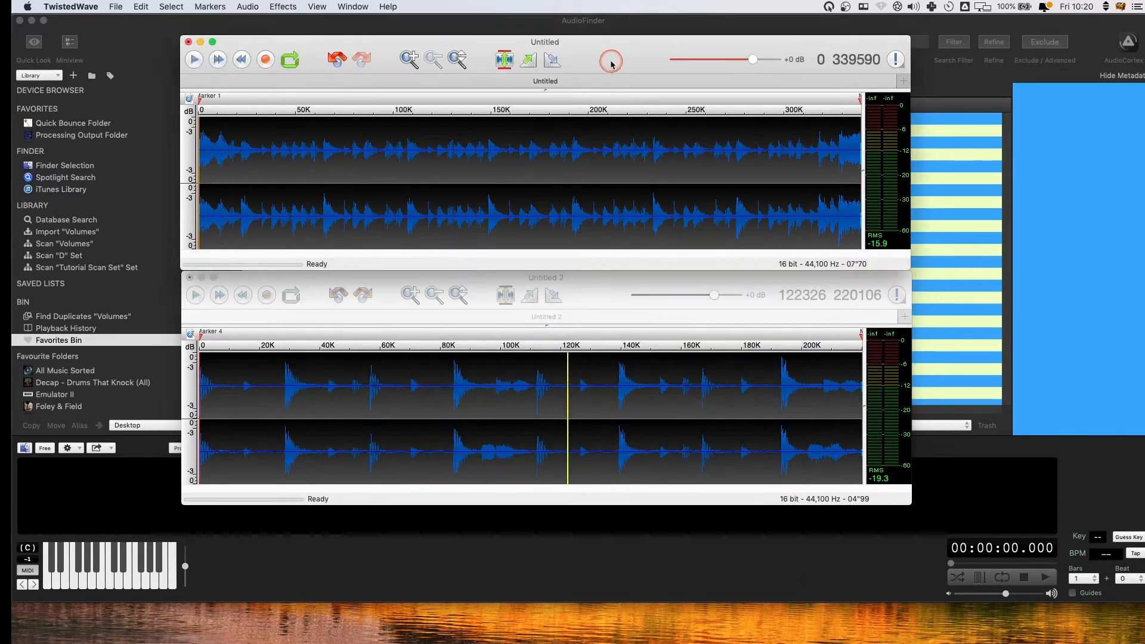
pyautogui.click(566, 141)
pyautogui.press('super+shift+s')
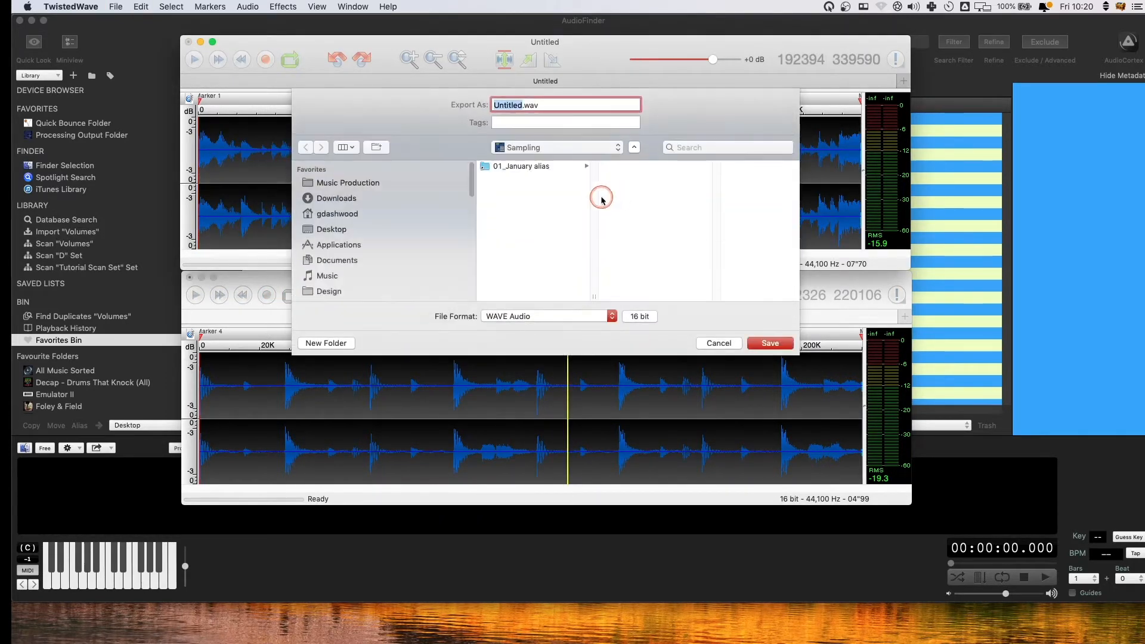
pyautogui.click(523, 178)
pyautogui.click(549, 107)
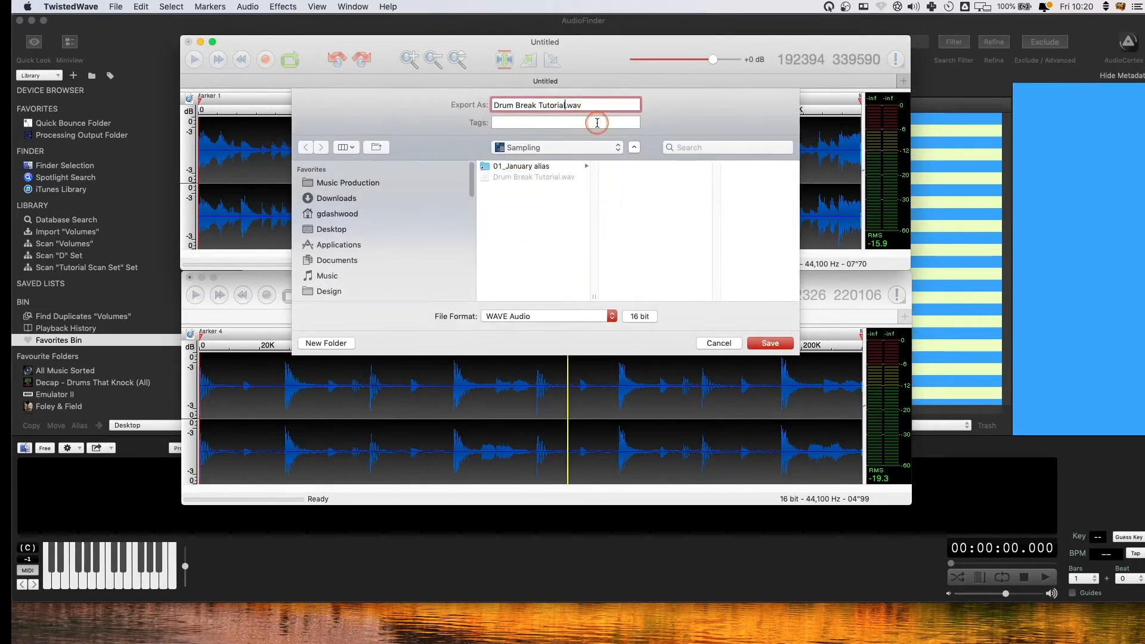
pyautogui.write('2')
pyautogui.click(767, 344)
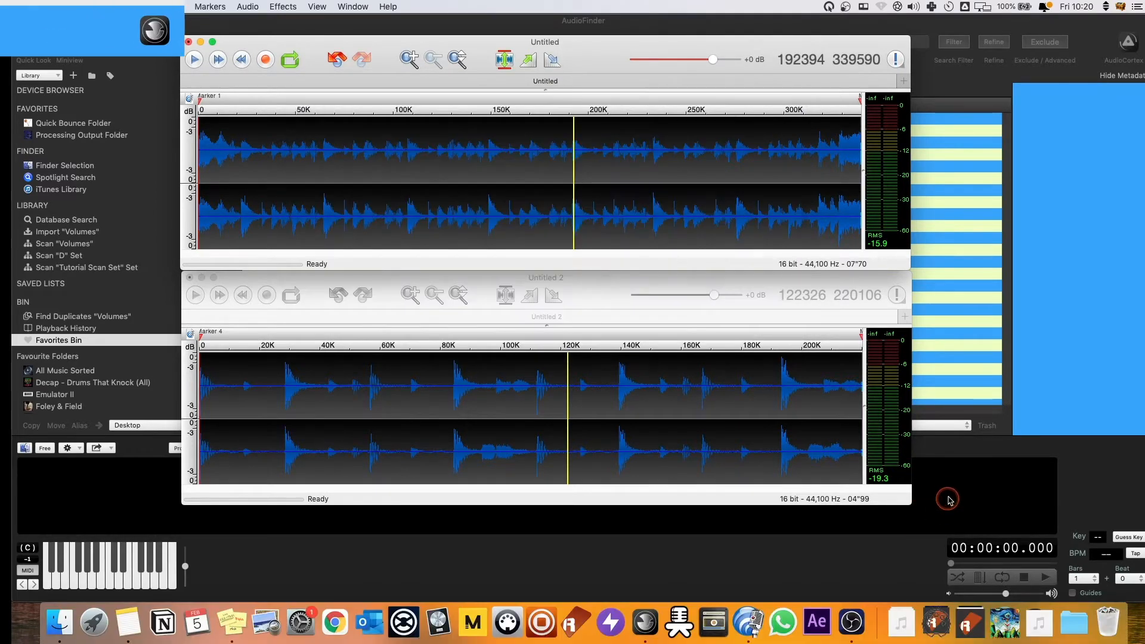
# Switch to Finder, show the Music Recent smart folder, and reposition and widen its window to reveal more columns
pyautogui.click(906, 627)
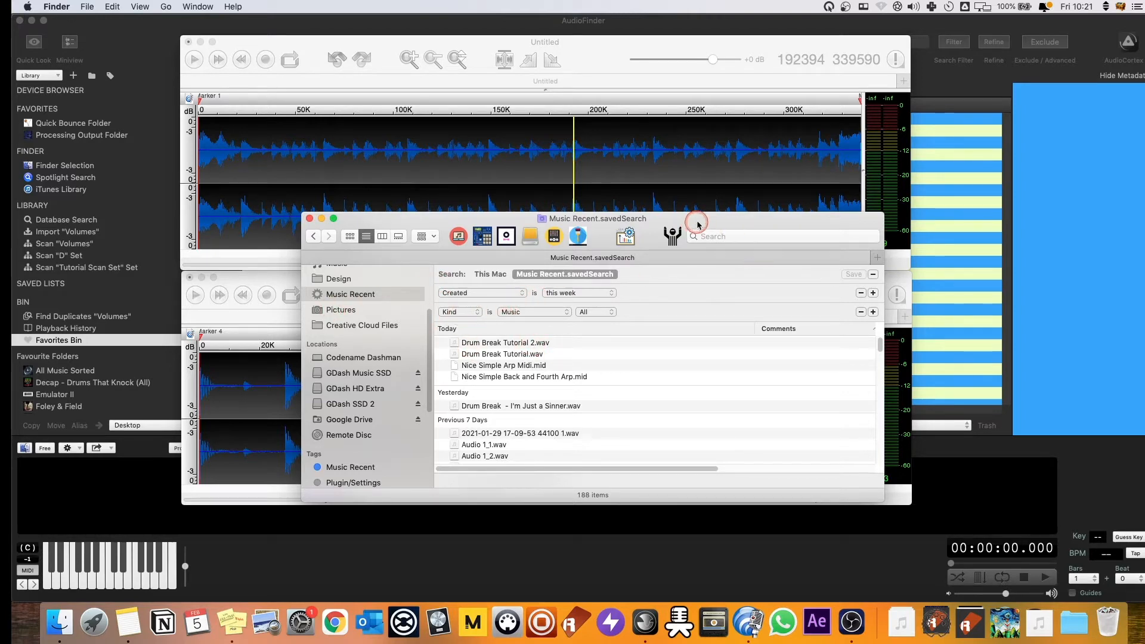
pyautogui.moveTo(706, 220); pyautogui.dragTo(606, 95)
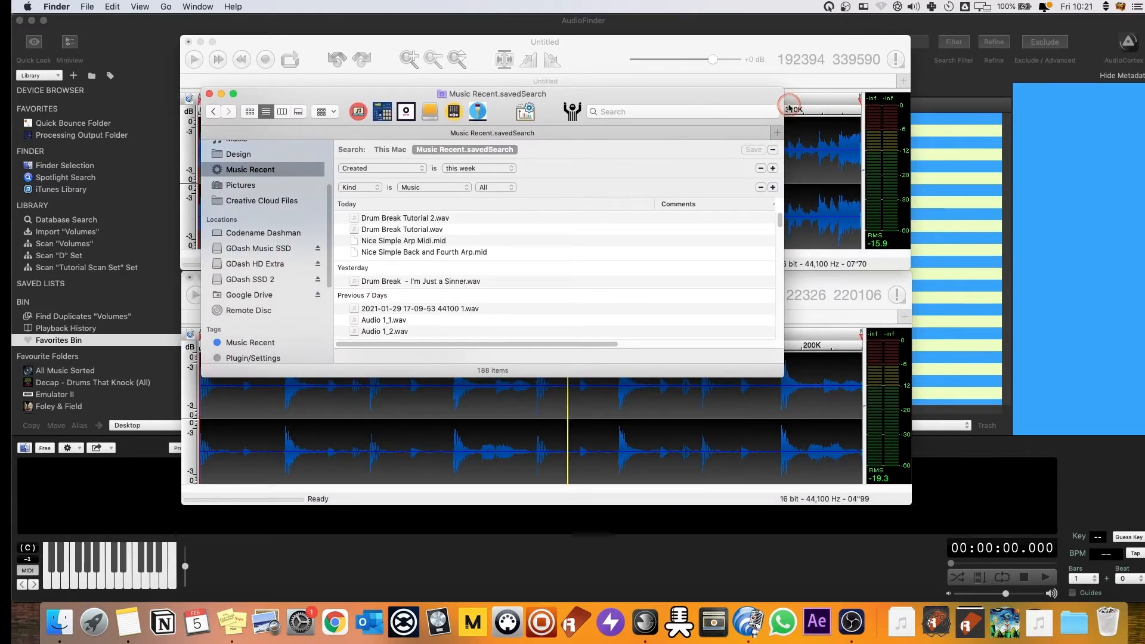
pyautogui.moveTo(783, 98); pyautogui.dragTo(868, 100)
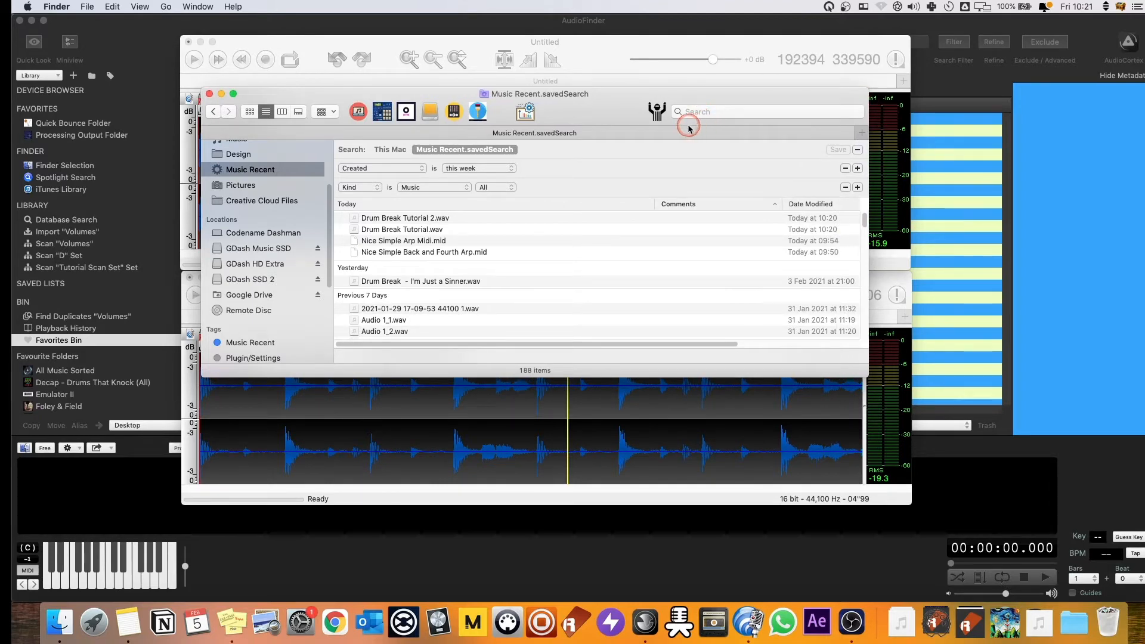
pyautogui.click(244, 172)
# Create a new smart folder in Finder and move its window over the Music Recent window
pyautogui.click(87, 7)
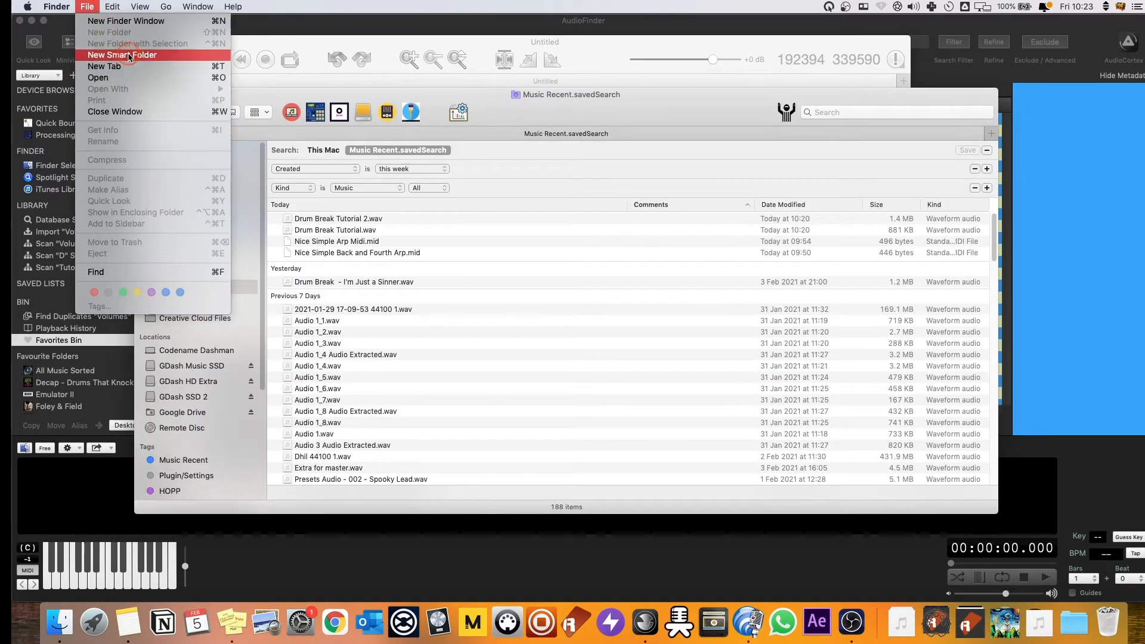
pyautogui.click(129, 55)
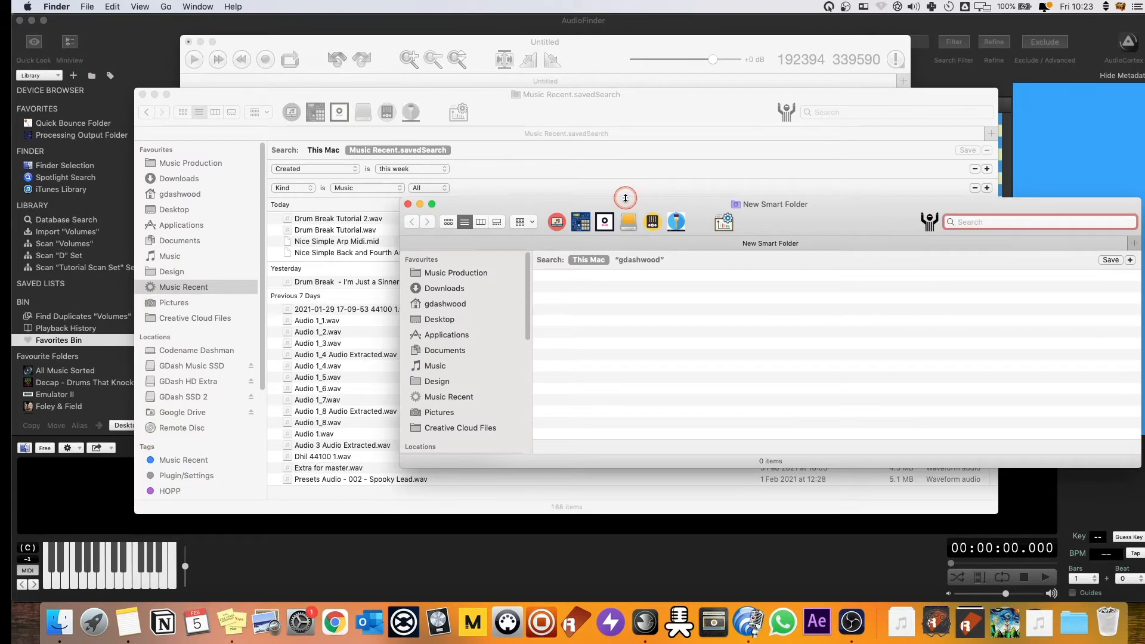
pyautogui.moveTo(626, 204); pyautogui.dragTo(626, 215)
pyautogui.moveTo(848, 217); pyautogui.dragTo(768, 243)
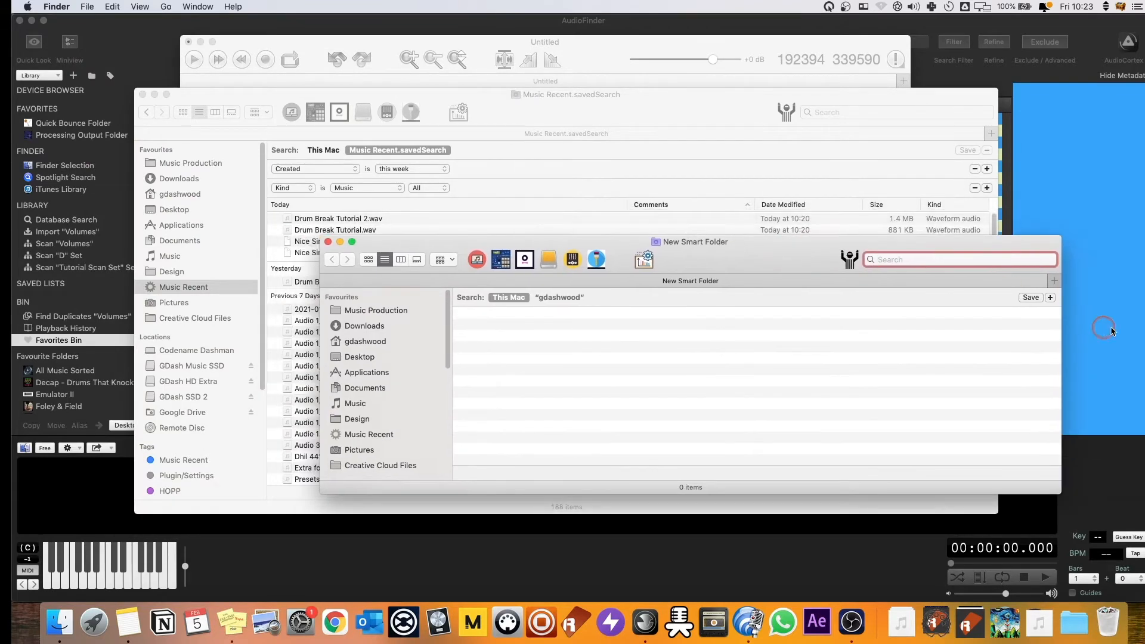
# Add a search criterion to the new smart folder: Created is this week
pyautogui.click(1049, 298)
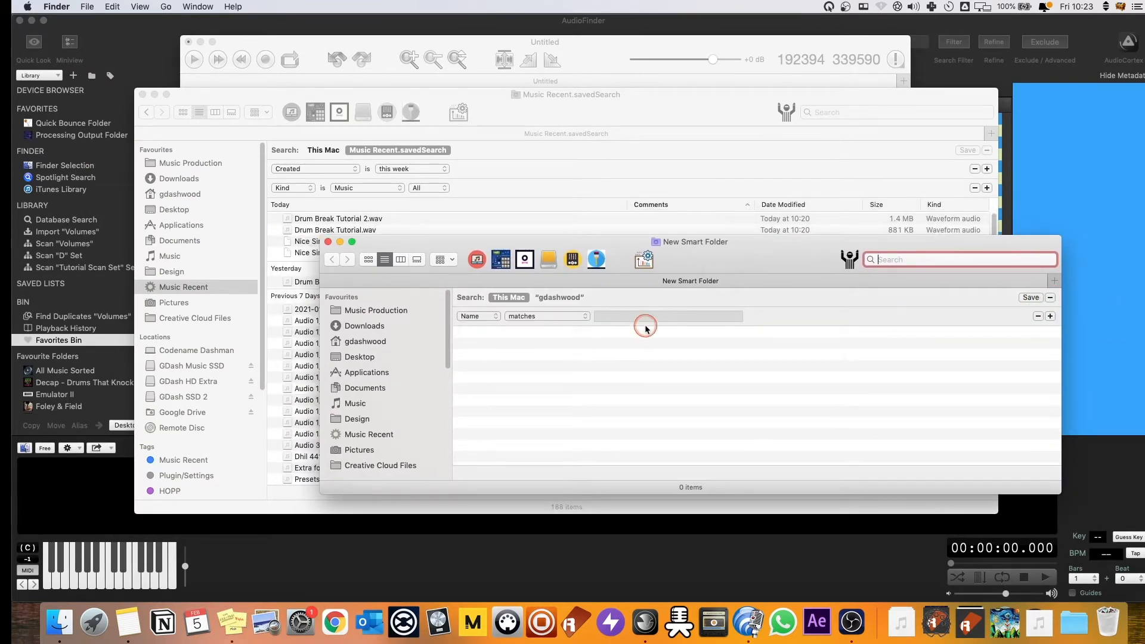
pyautogui.click(484, 317)
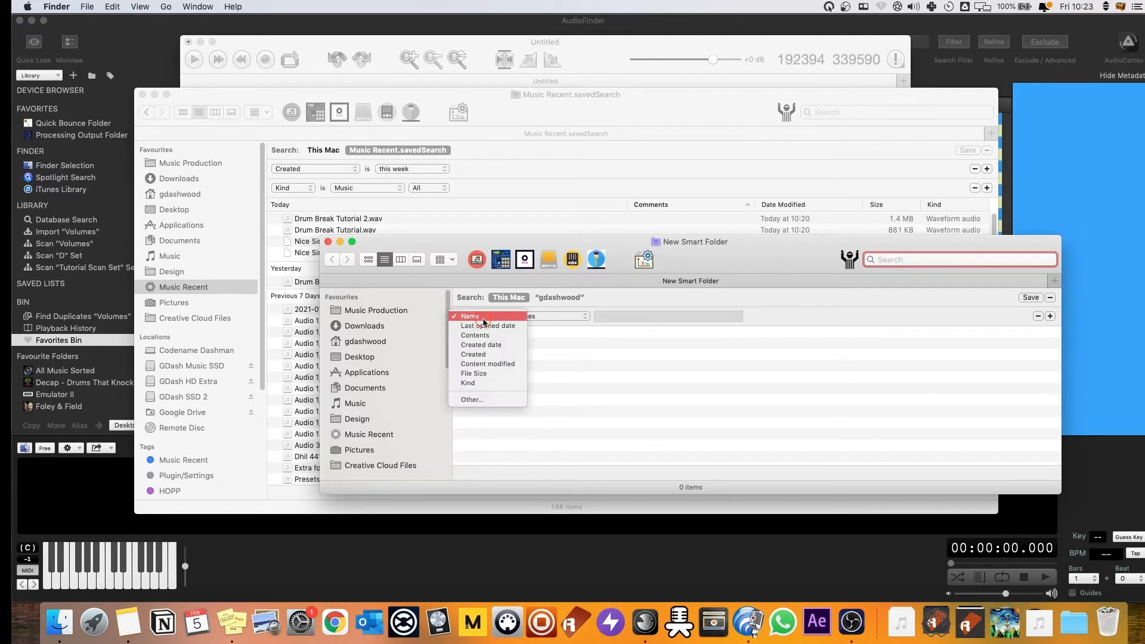
pyautogui.click(481, 355)
pyautogui.click(592, 319)
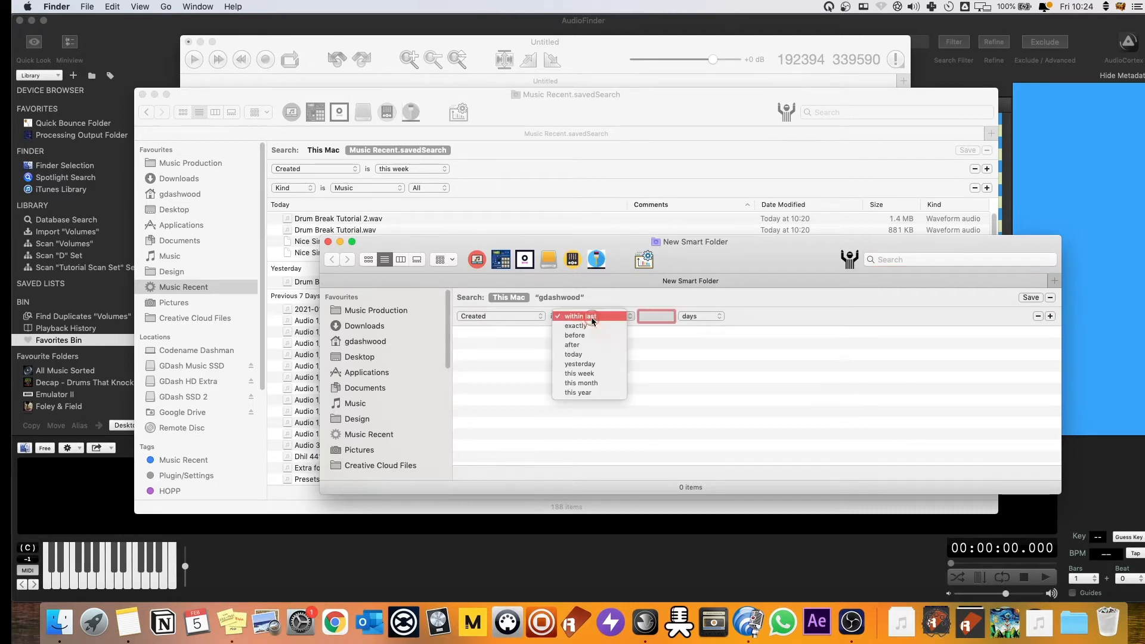
pyautogui.click(658, 317)
pyautogui.click(596, 316)
pyautogui.click(579, 373)
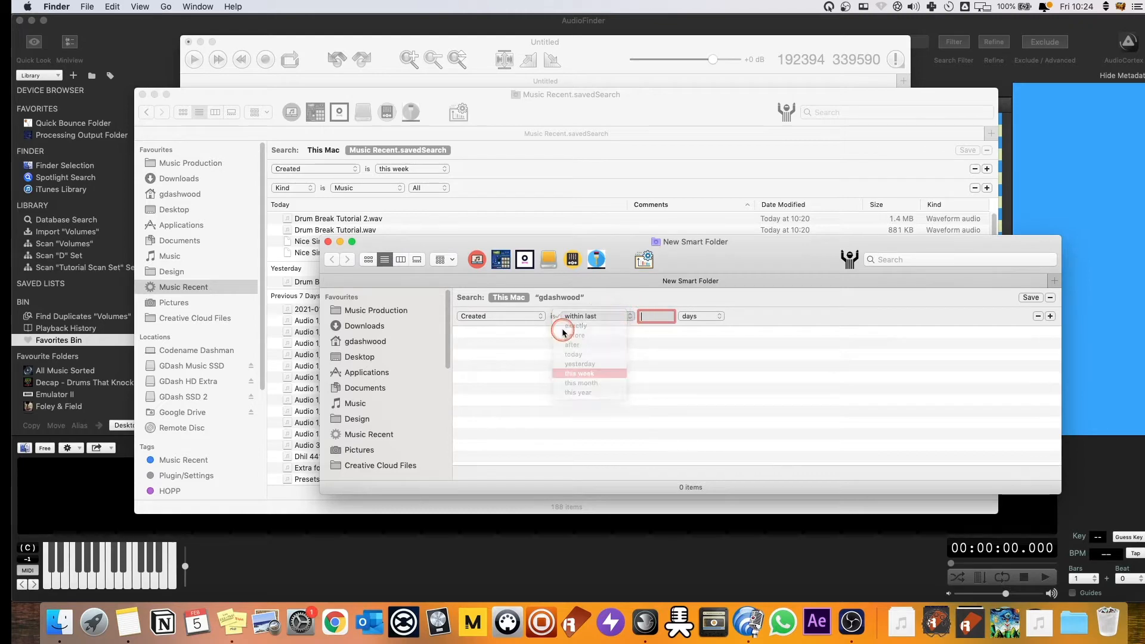
# Add a second search criterion to the smart folder: Kind is Music
pyautogui.click(1050, 317)
pyautogui.click(482, 338)
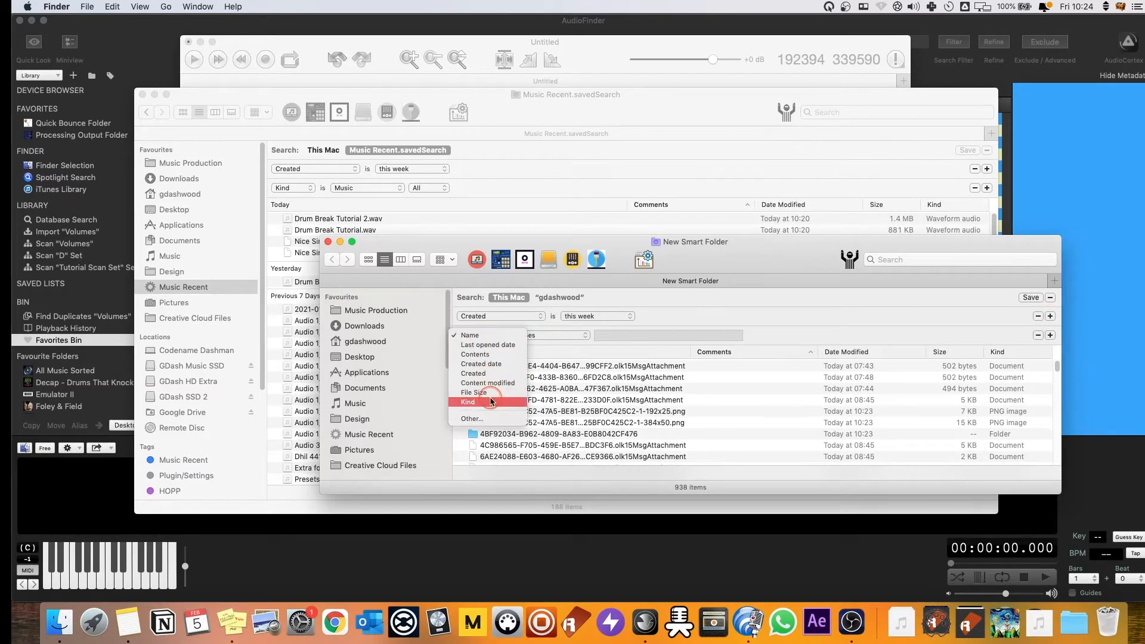
pyautogui.click(526, 345)
pyautogui.click(526, 336)
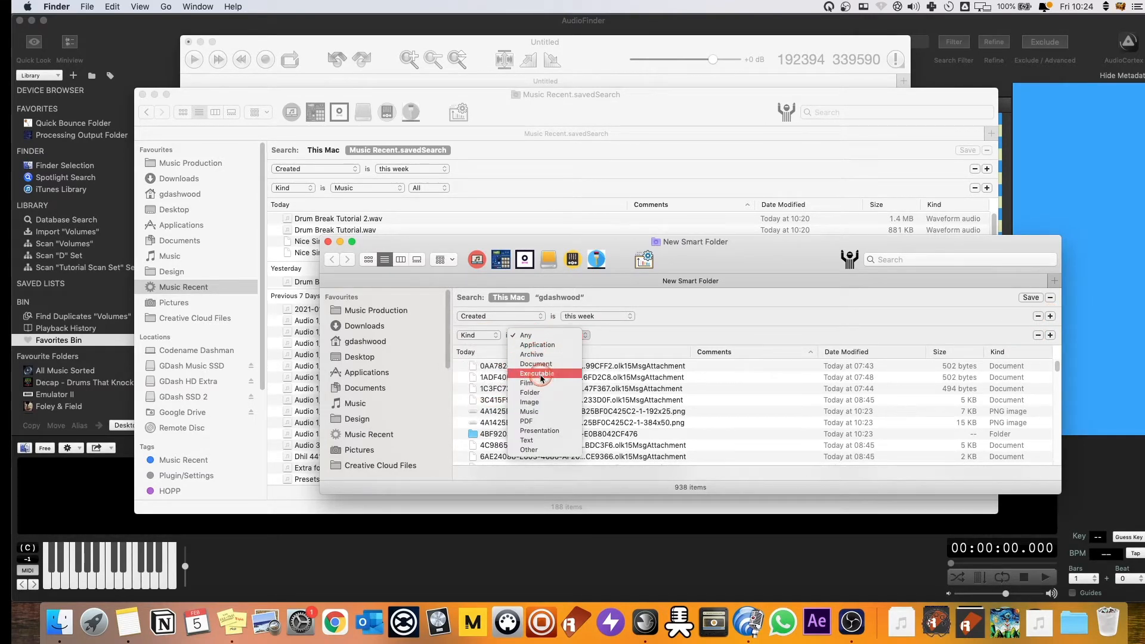
pyautogui.click(539, 412)
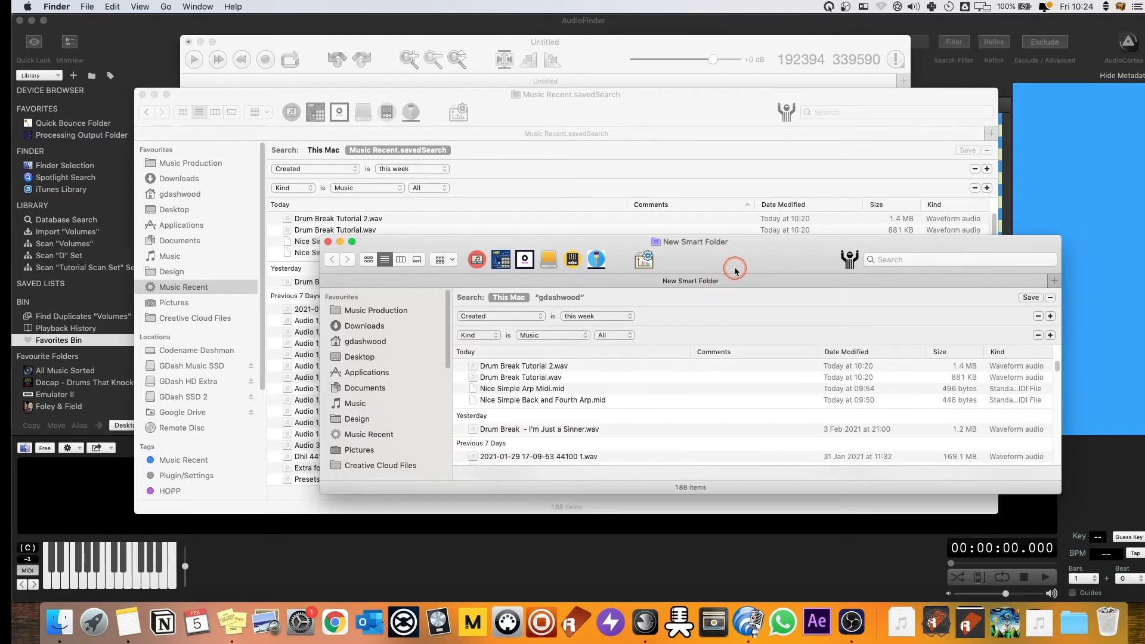
# Enlarge the smart folder window and save the search as "Music Recent Tutorial" in Saved Searches, added to the sidebar
pyautogui.moveTo(733, 263); pyautogui.dragTo(735, 196)
pyautogui.moveTo(1056, 425); pyautogui.dragTo(1096, 504)
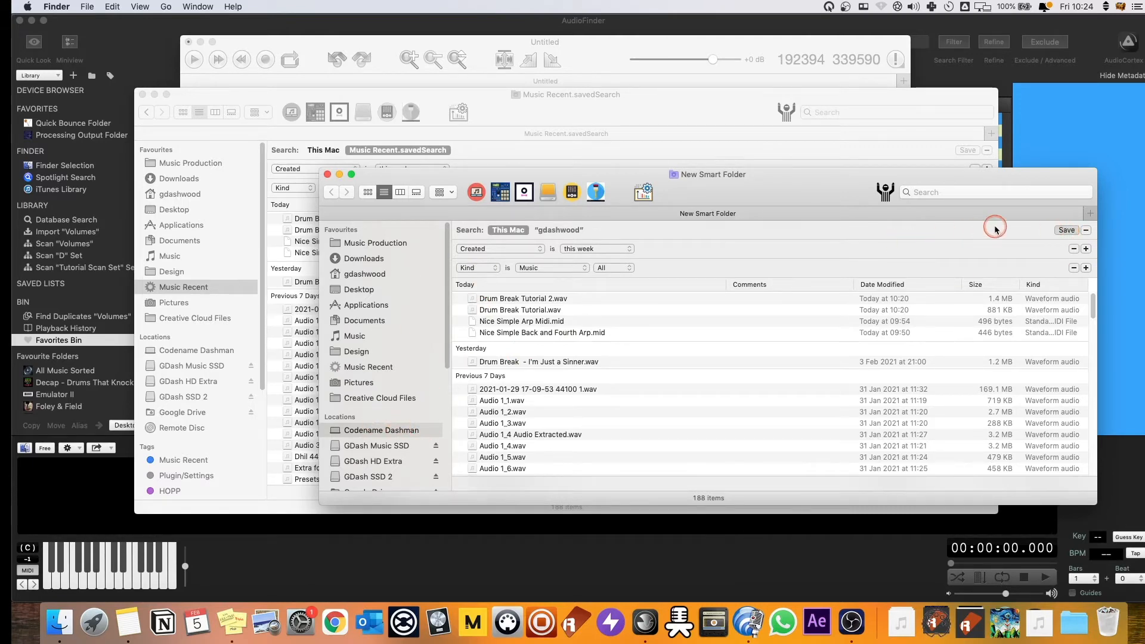
pyautogui.click(1065, 230)
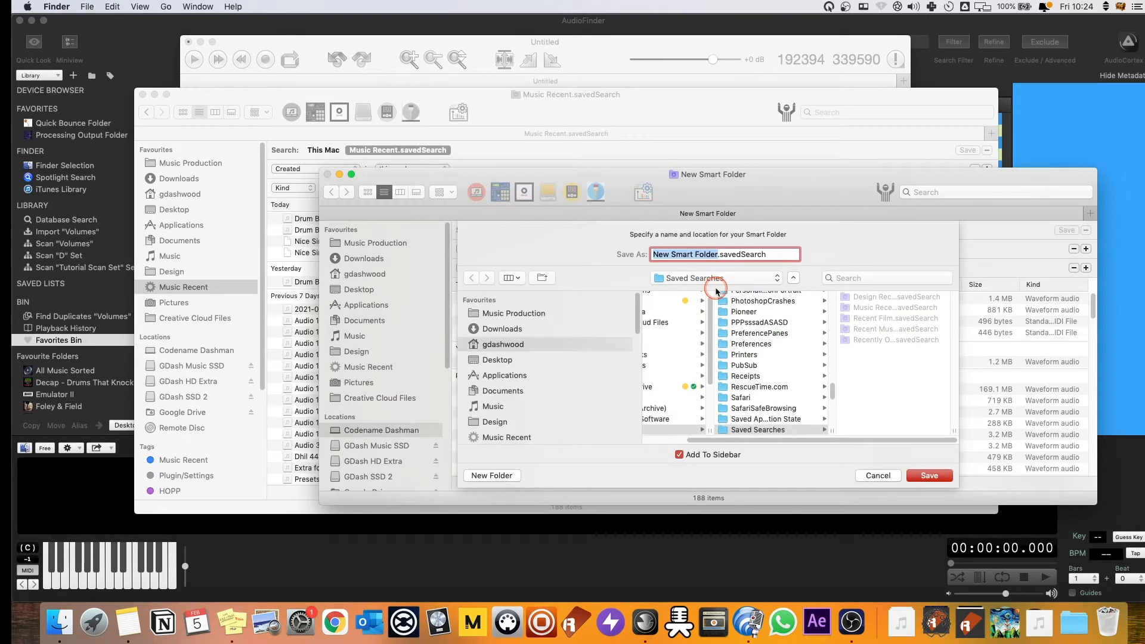
pyautogui.write('Musi')
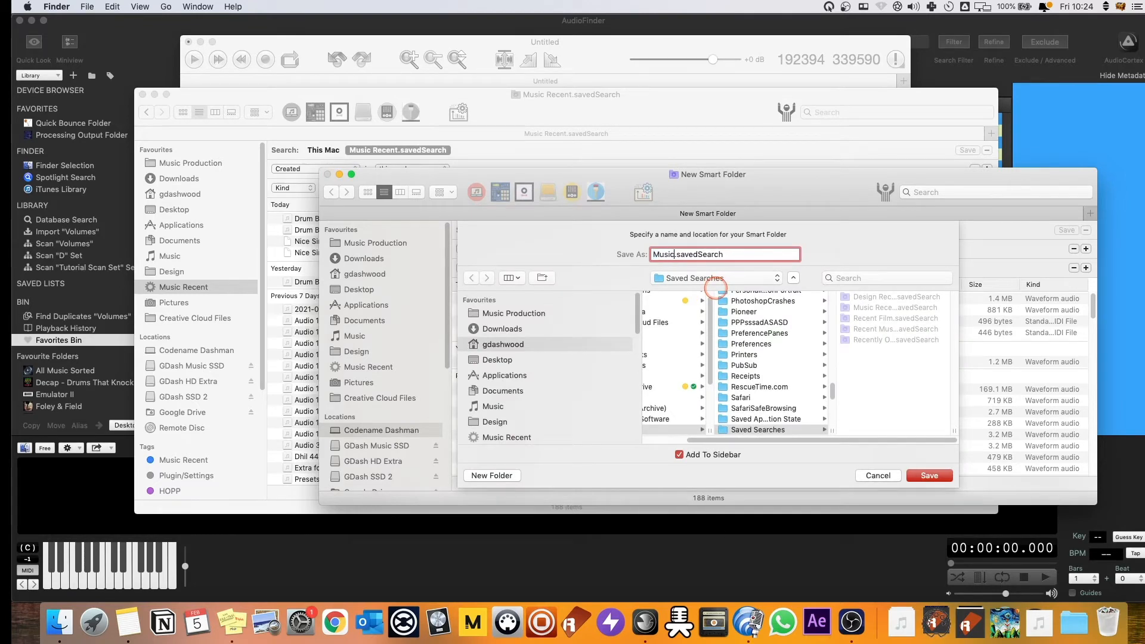
pyautogui.write('c Recent Tutorial')
pyautogui.click(929, 475)
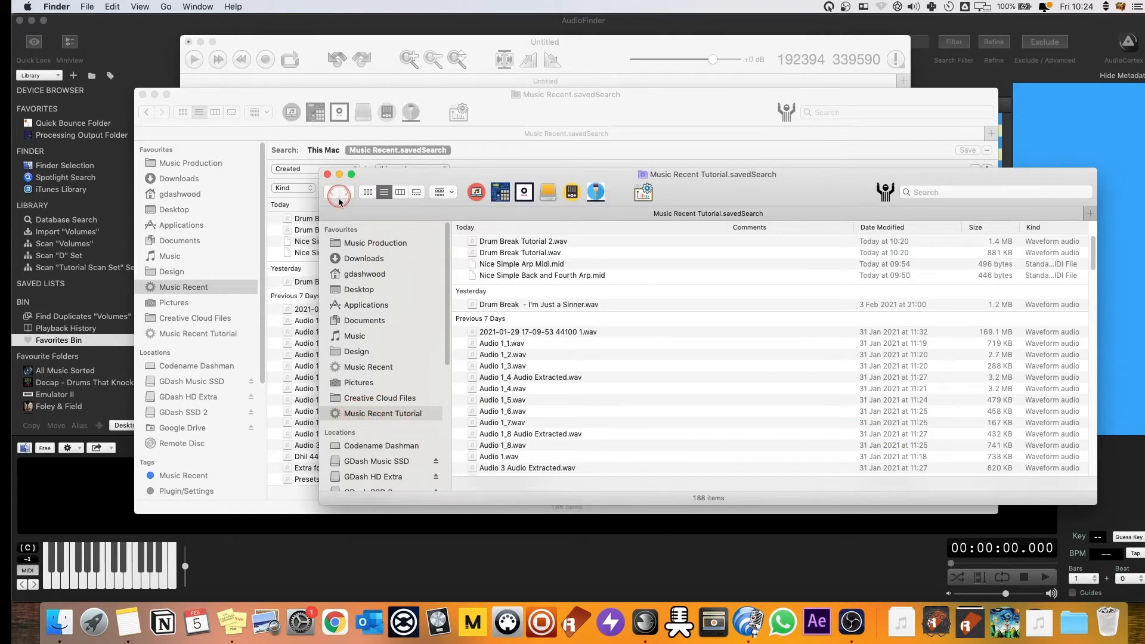
# Add the Music Recent Tutorial smart folder to the Dock beside the other stacks and open it
pyautogui.moveTo(370, 419)
pyautogui.mouseDown()
pyautogui.moveTo(371, 331)
pyautogui.moveTo(371, 405)
pyautogui.moveTo(359, 374)
pyautogui.moveTo(363, 342)
pyautogui.moveTo(377, 415)
pyautogui.mouseUp()
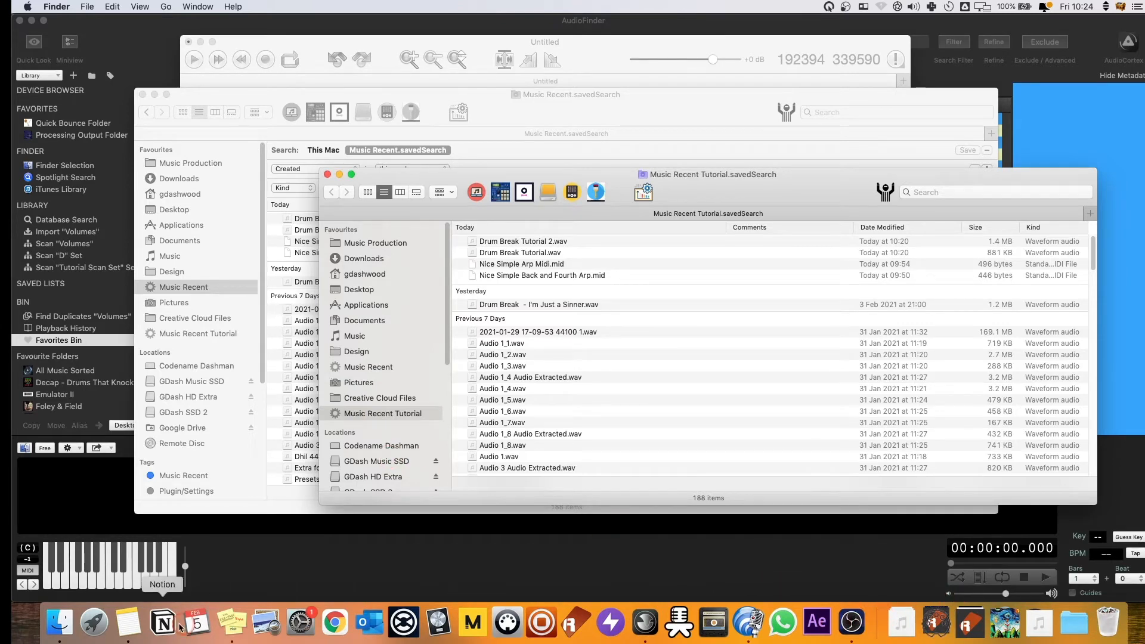
pyautogui.moveTo(377, 416); pyautogui.dragTo(876, 621)
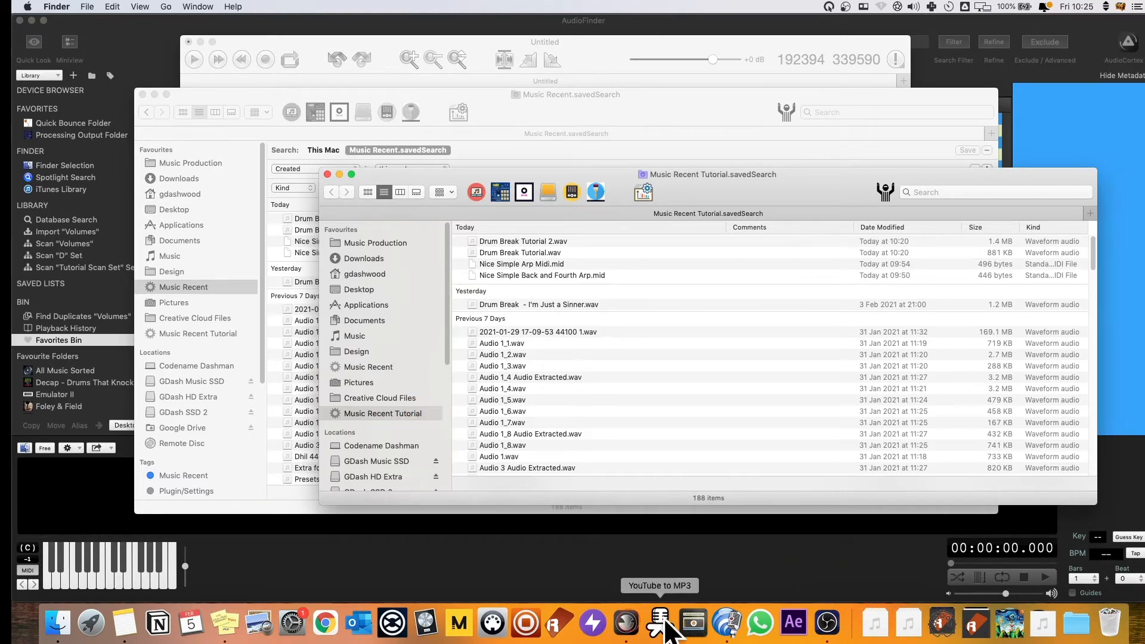
pyautogui.click(873, 622)
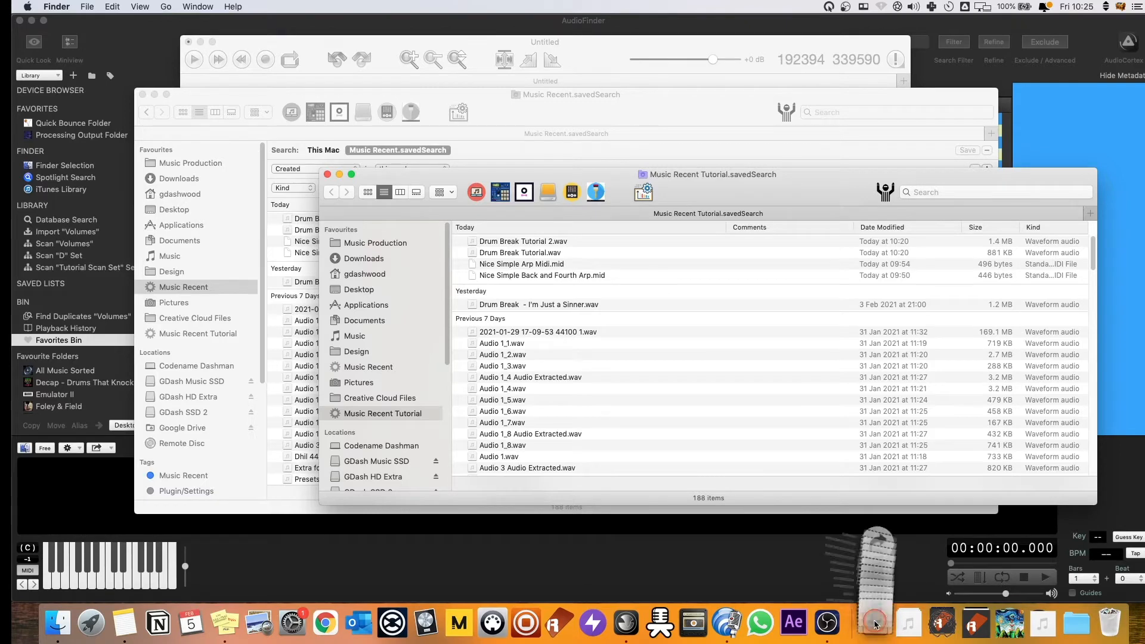
# Set the new Dock stack to view content as List sorted by Created, and open it to browse the files
pyautogui.rightClick(875, 623)
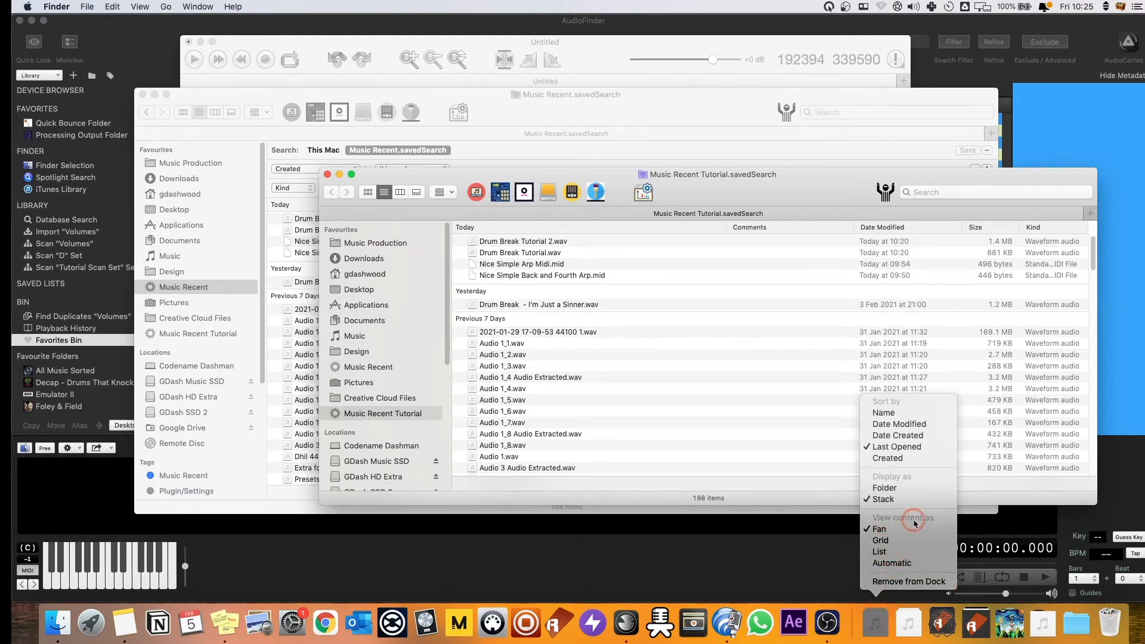
pyautogui.click(890, 554)
pyautogui.rightClick(875, 623)
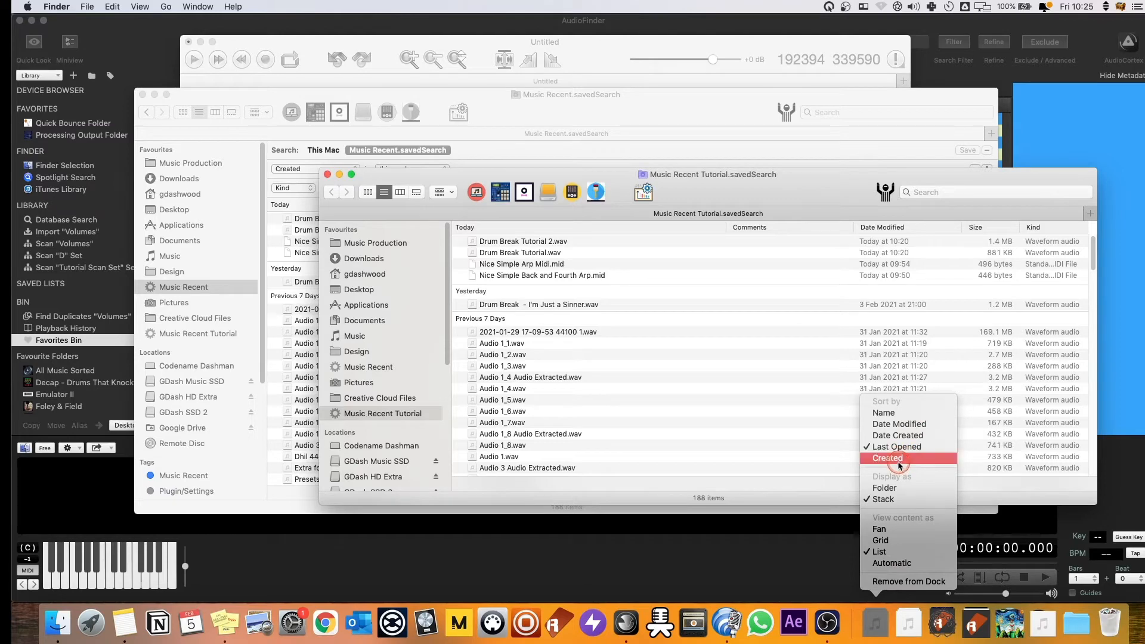
pyautogui.click(899, 464)
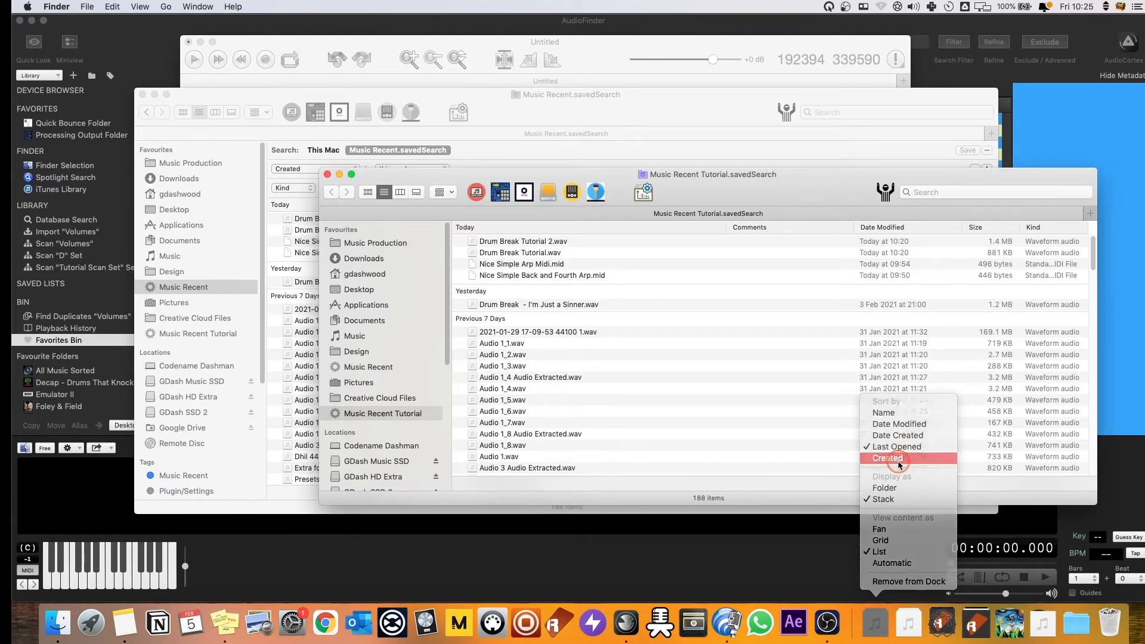
pyautogui.rightClick(879, 626)
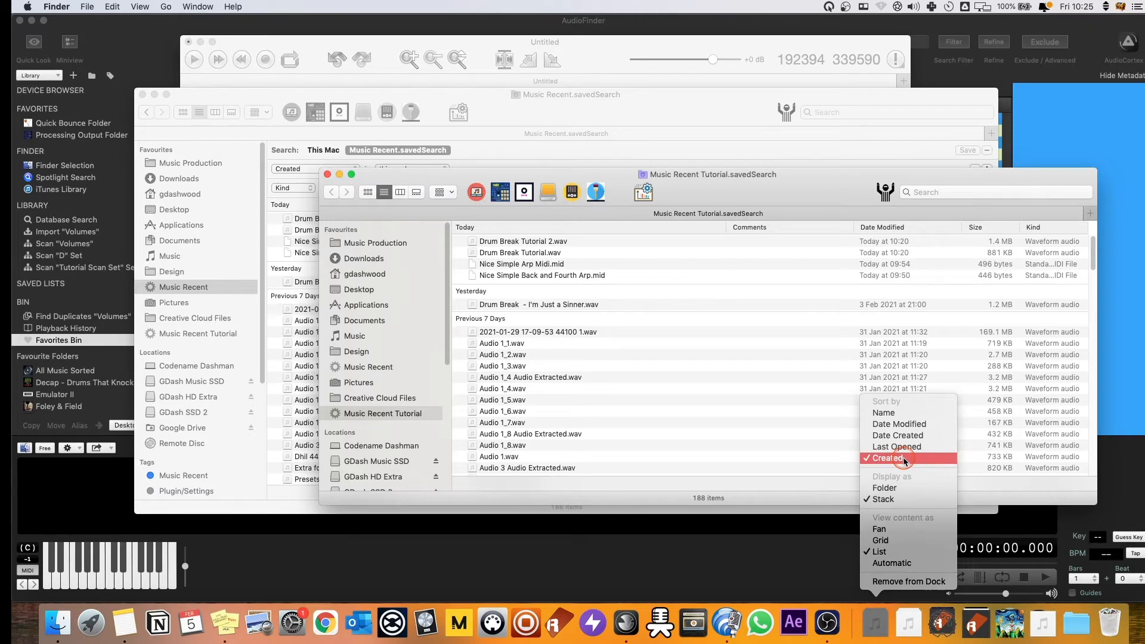
pyautogui.click(875, 625)
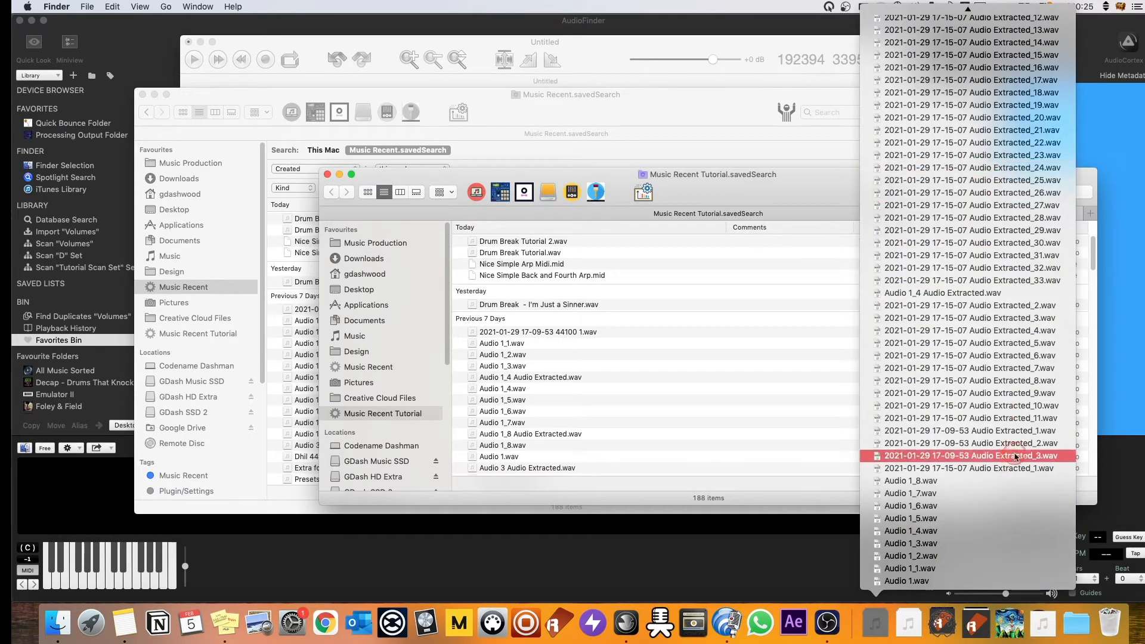
# Browse the Dock stack's list of recent music files between its oldest and newest entries, ending at the newest
pyautogui.press('Home')
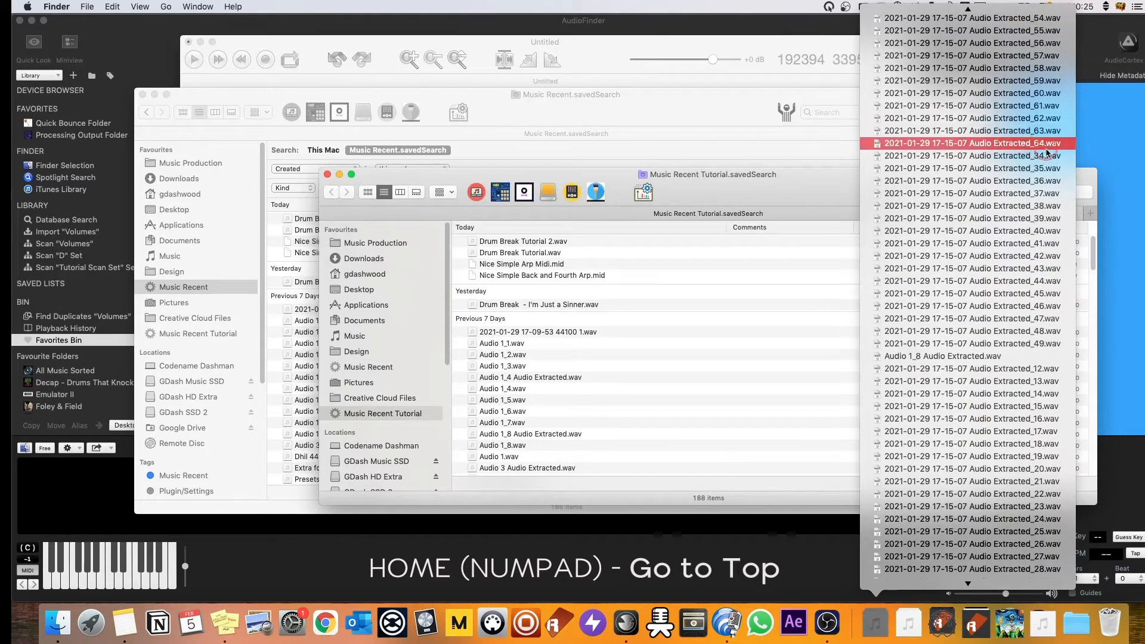
pyautogui.scroll(10, 977, 196)
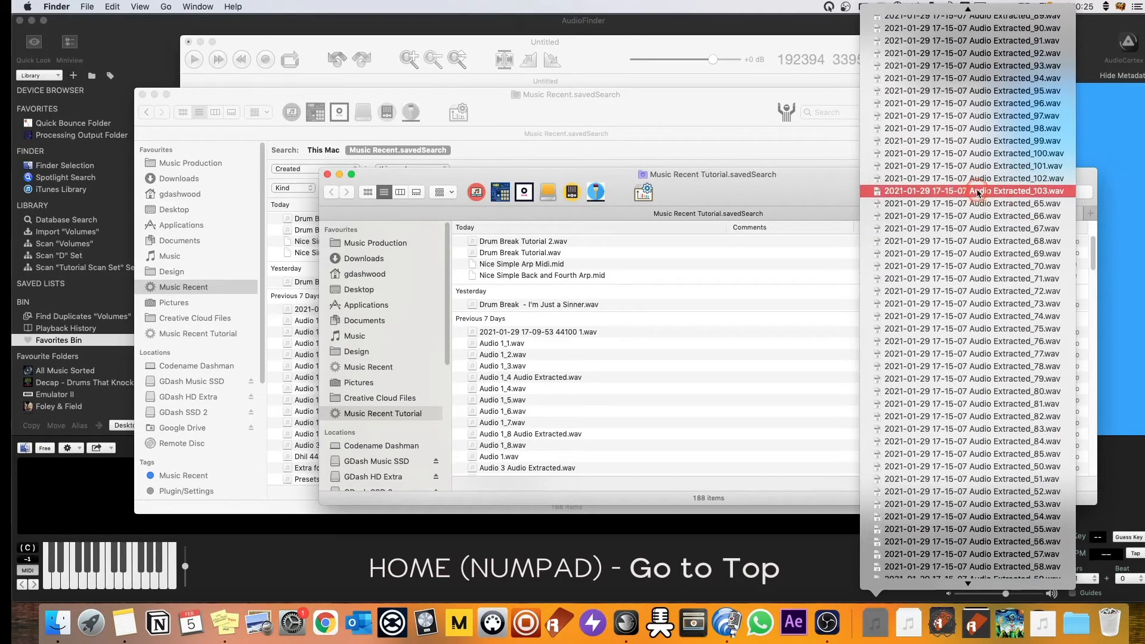
pyautogui.scroll(15, 978, 193)
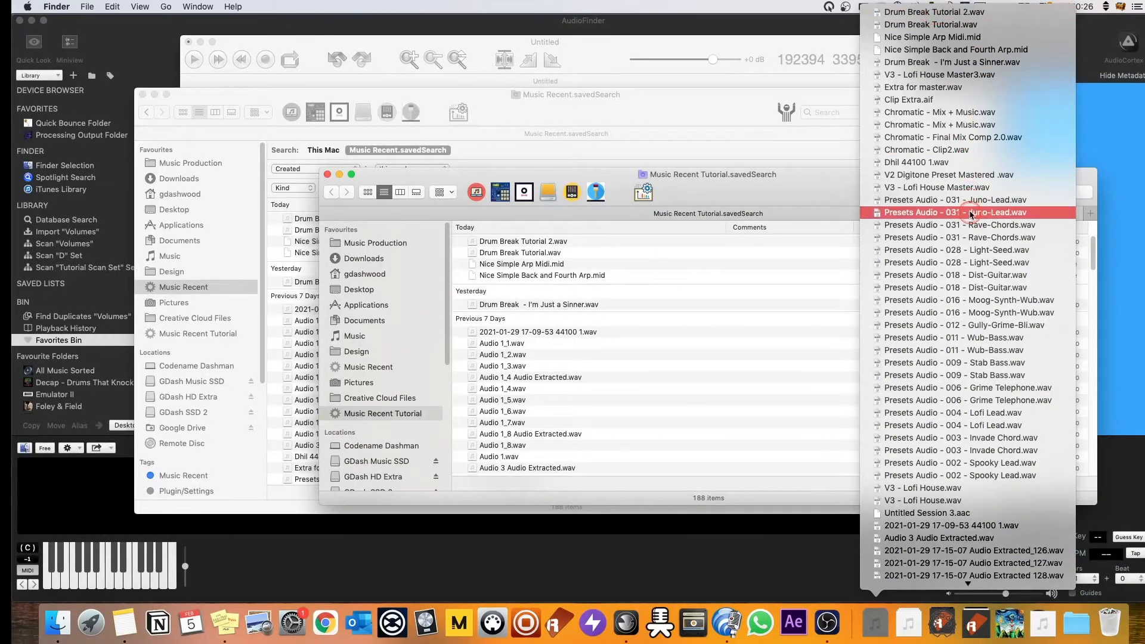
pyautogui.scroll(-10, 964, 185)
pyautogui.scroll(-10, 965, 183)
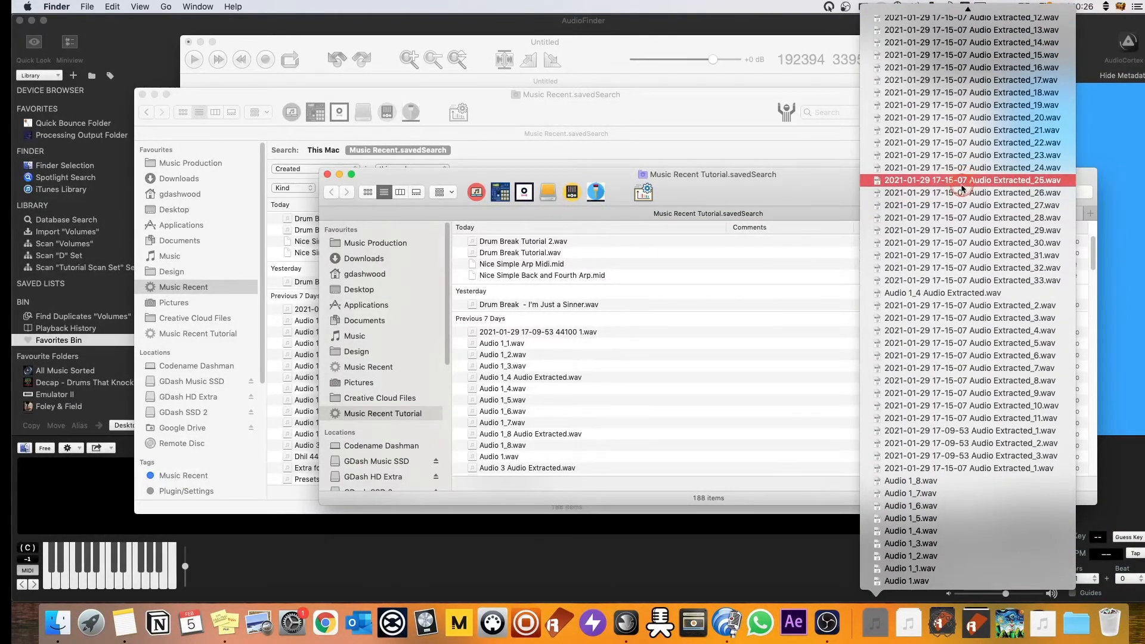
pyautogui.scroll(15, 961, 189)
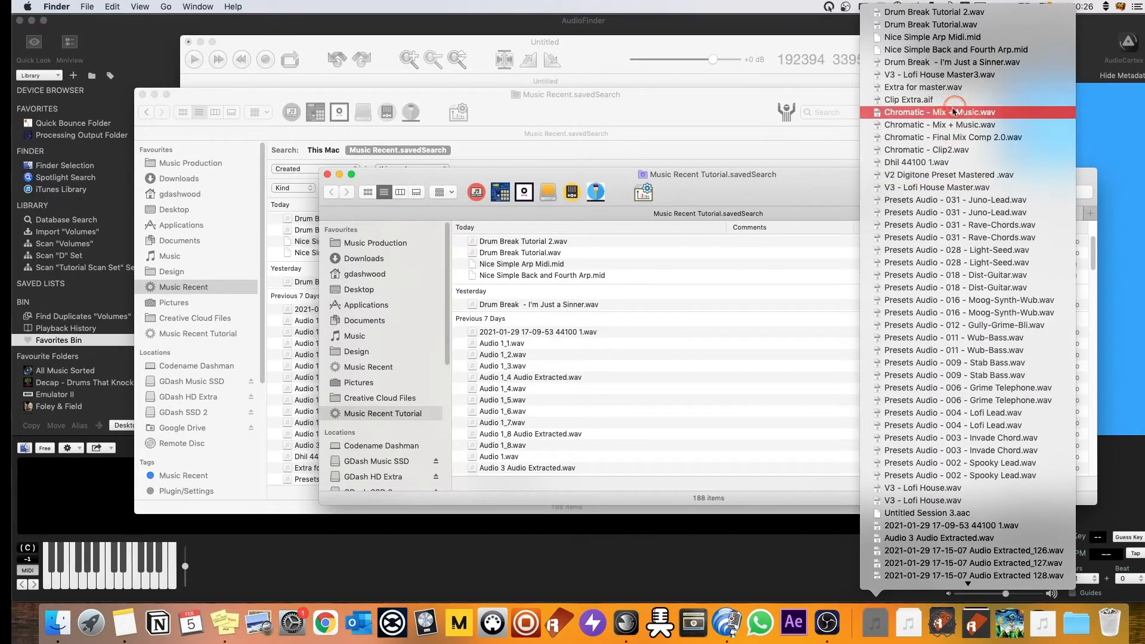
# Reveal Drum Break Tutorial 2.wav from the Dock stack in its enclosing Sampling folder and check that folder's path
pyautogui.keyDown('super'); pyautogui.click(941, 17); pyautogui.keyUp('super')
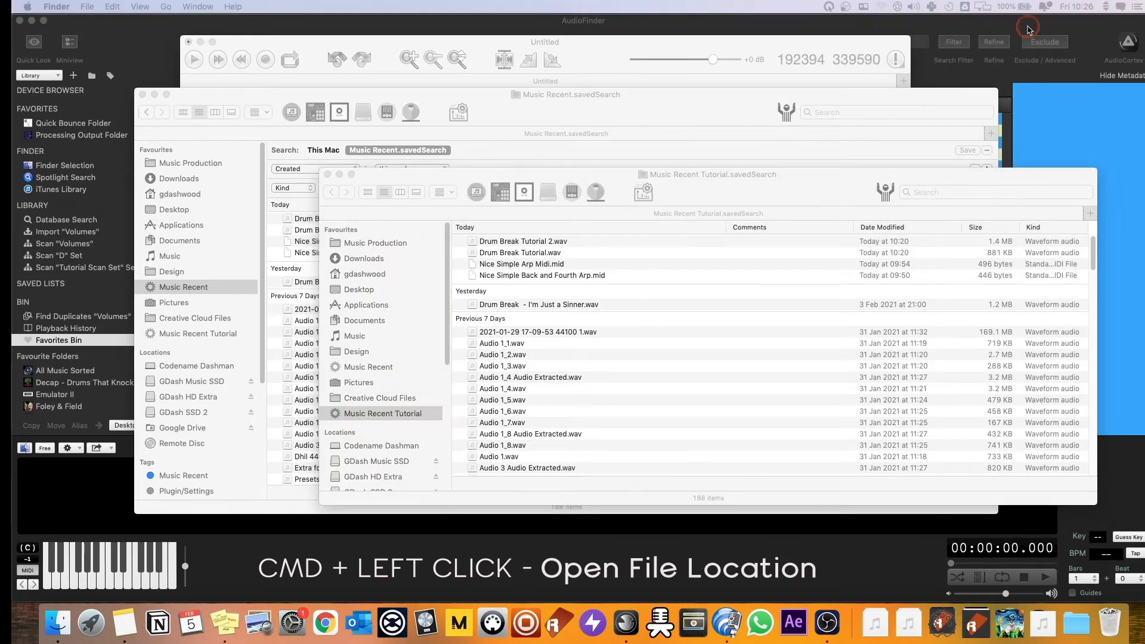
pyautogui.moveTo(1144, 83); pyautogui.dragTo(613, 124)
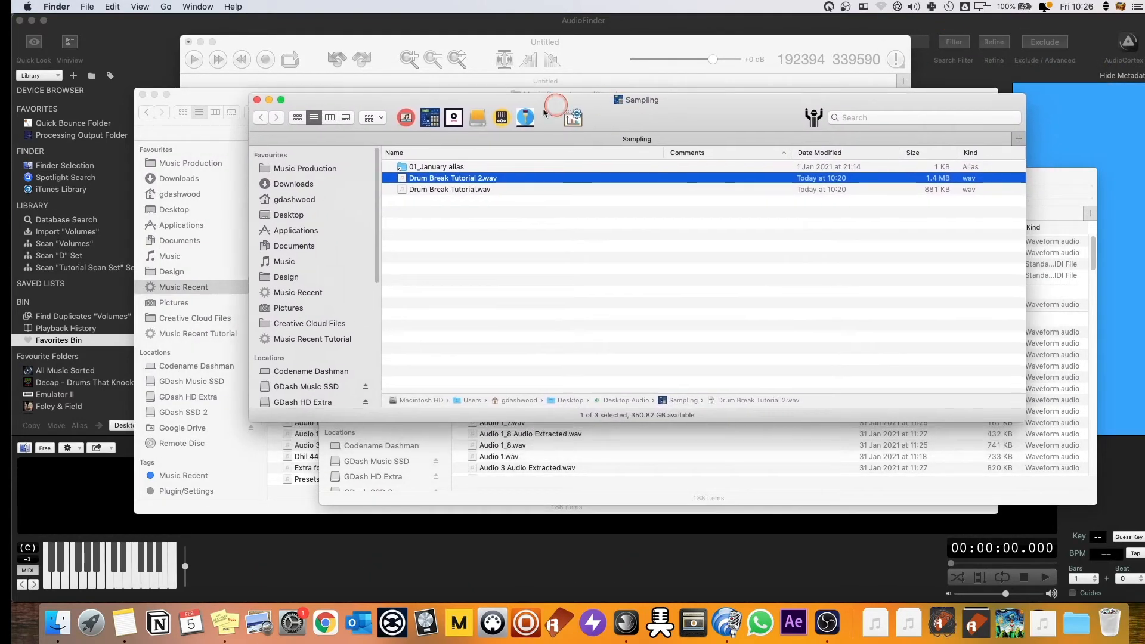
pyautogui.rightClick(641, 100)
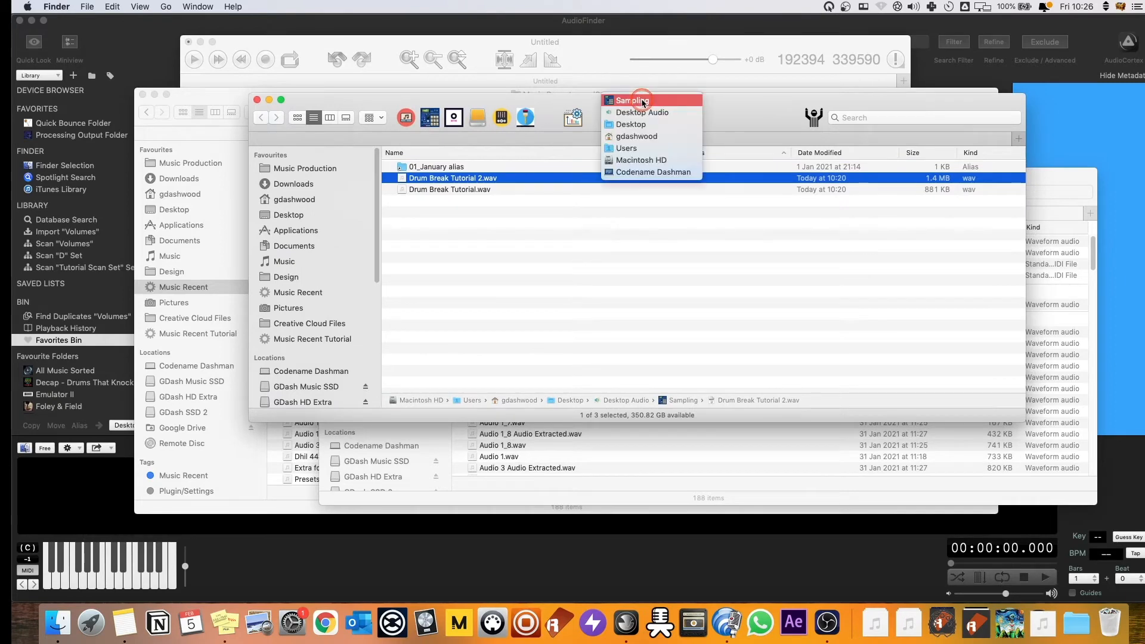
pyautogui.click(751, 108)
# Reopen the music Dock stack and open Drum Break Tutorial 2.wav directly from its list
pyautogui.click(875, 624)
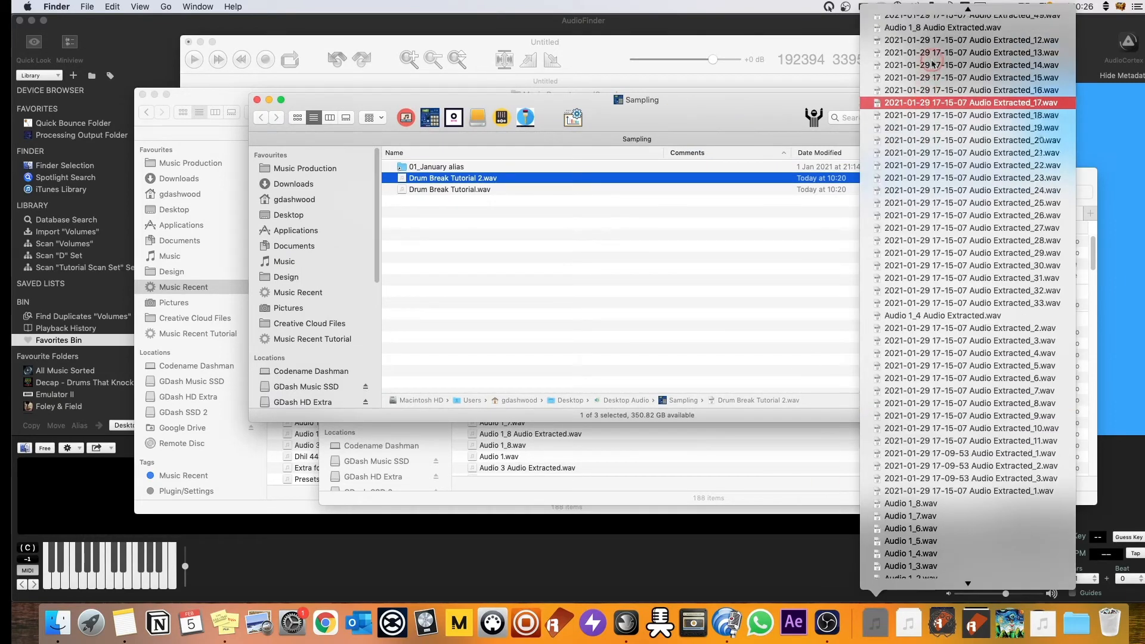
pyautogui.scroll(10, 936, 52)
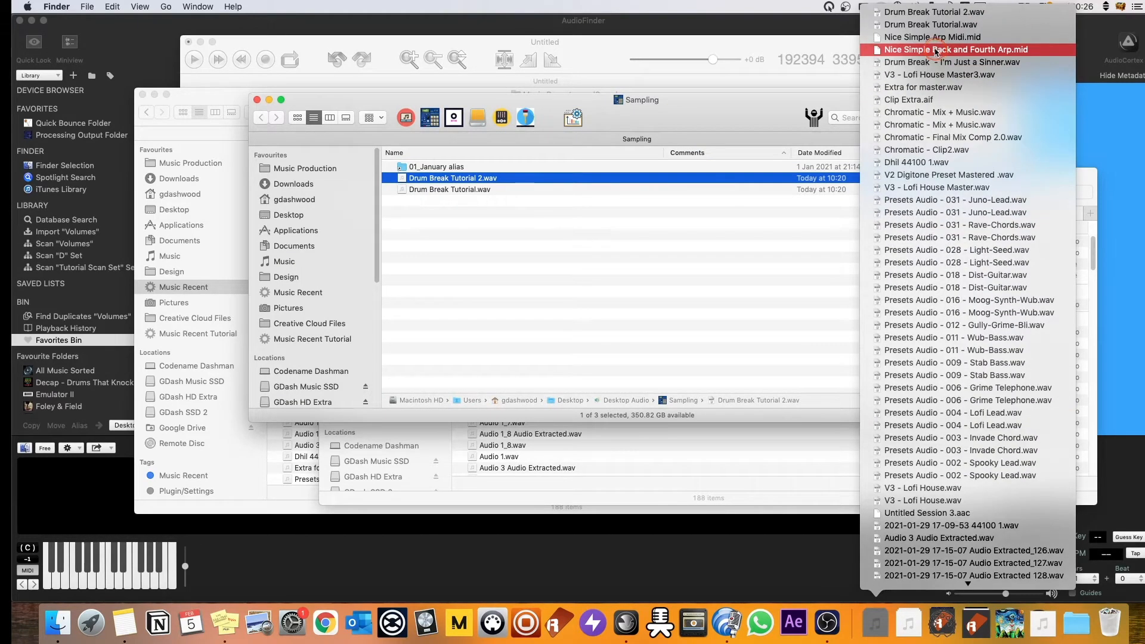
pyautogui.click(934, 14)
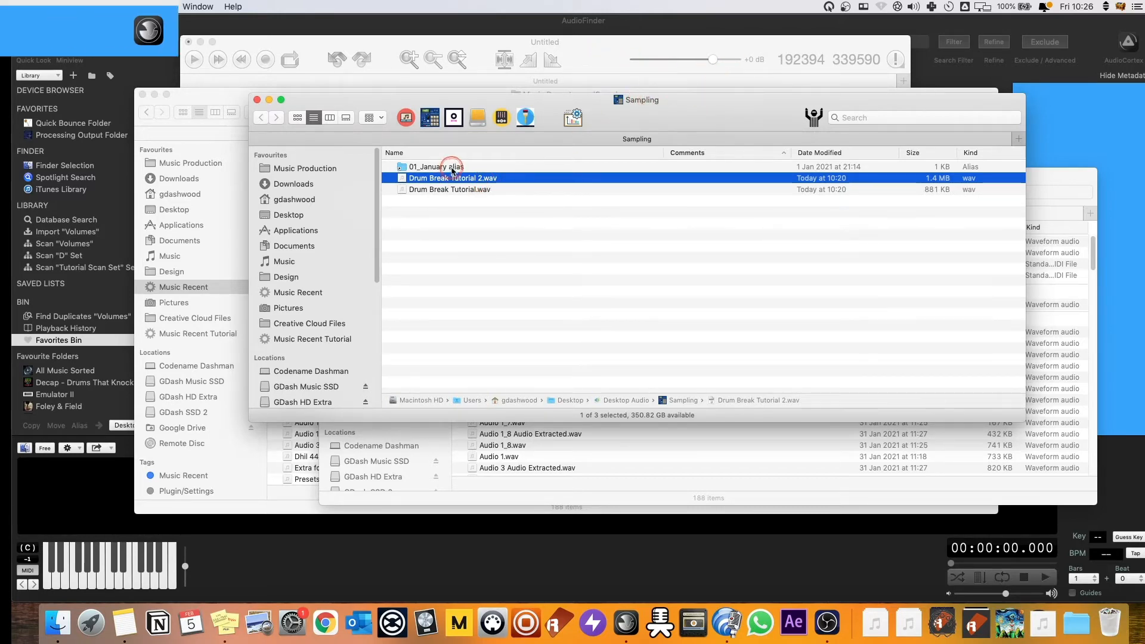
# Open the 01_January alias from the Sampling folder in a separate Finder window and position that window beside it
pyautogui.keyDown('shift'); pyautogui.click(465, 189); pyautogui.keyUp('shift')
pyautogui.click(432, 168)
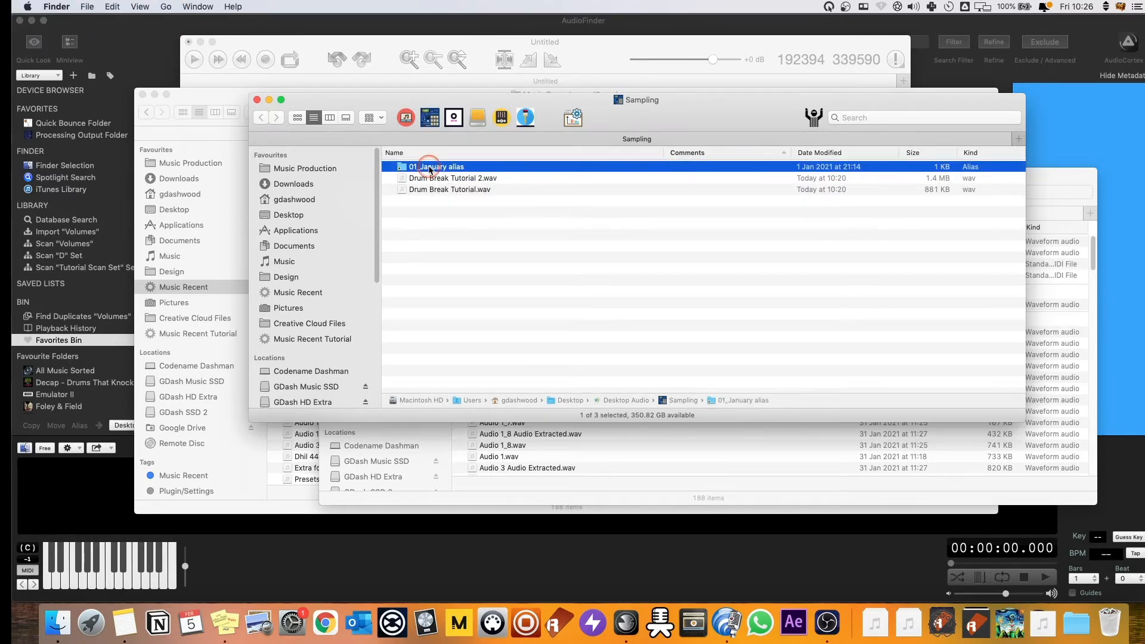
pyautogui.doubleClick(429, 169)
pyautogui.moveTo(749, 356); pyautogui.dragTo(797, 210)
pyautogui.click(750, 356)
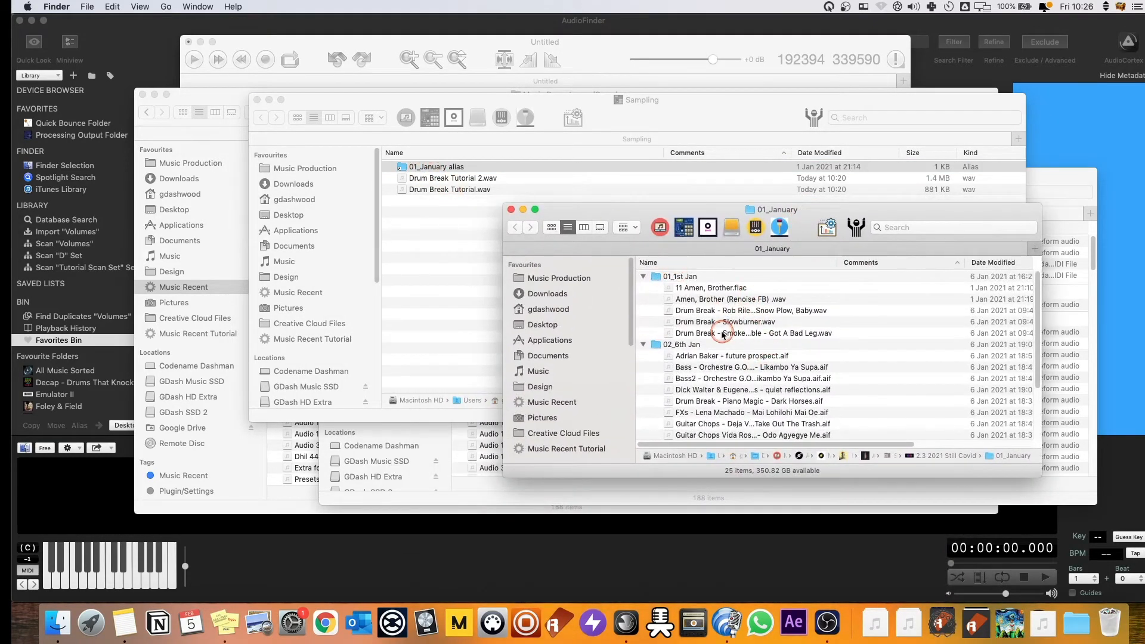
# Collapse the 02_6th Jan and 01_1st Jan folders and create a new folder named "07_ 5th Feb" in 01_January
pyautogui.click(643, 345)
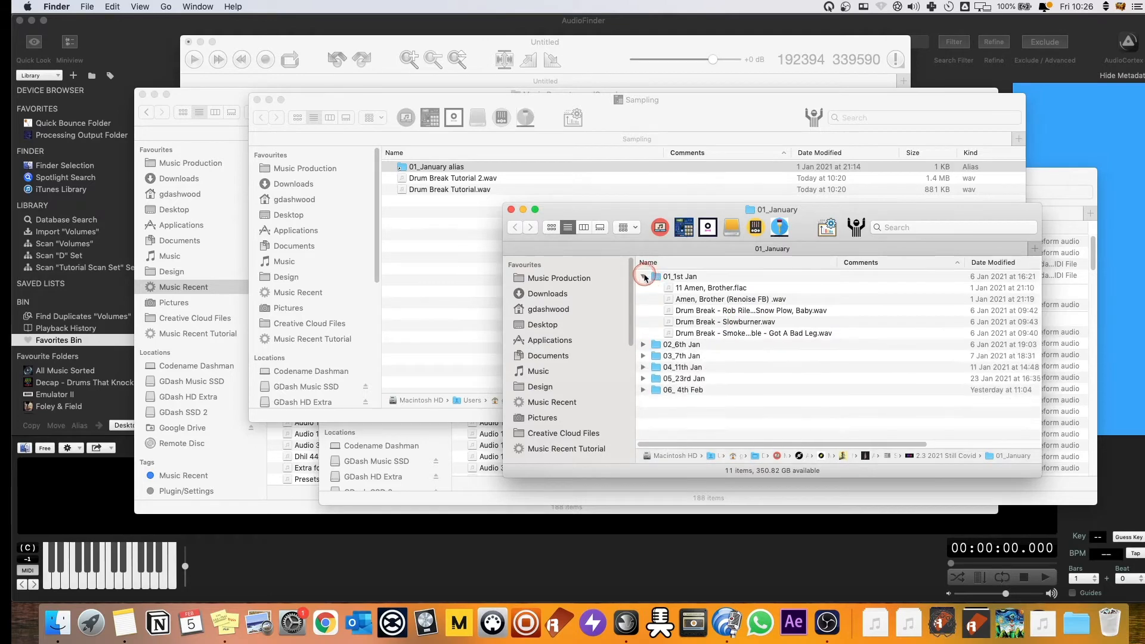
pyautogui.click(643, 276)
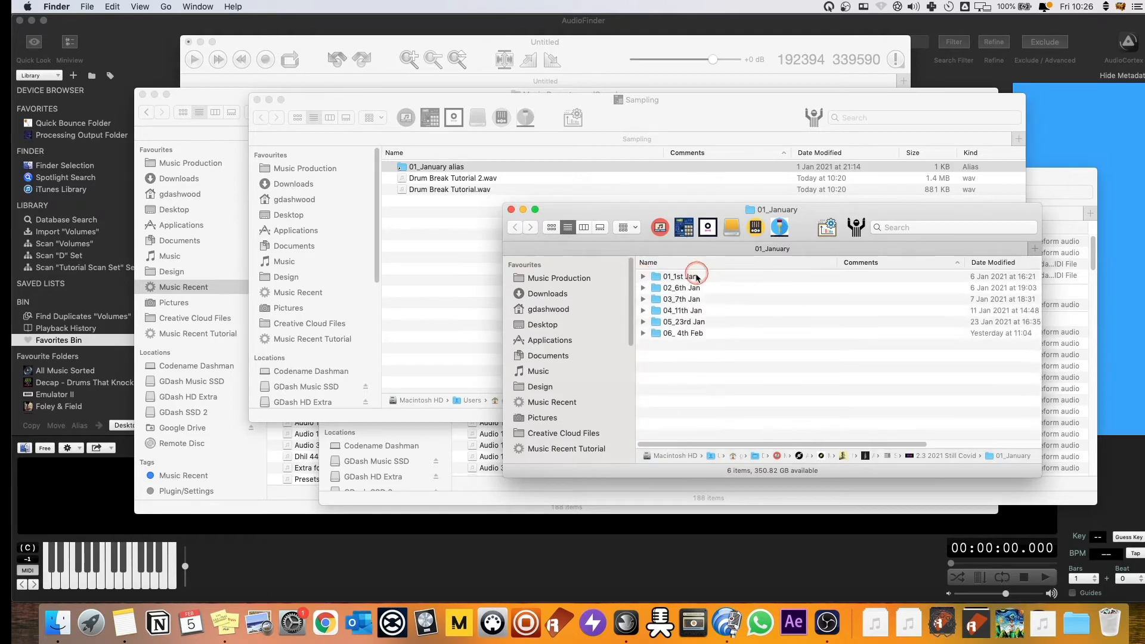
pyautogui.rightClick(686, 359)
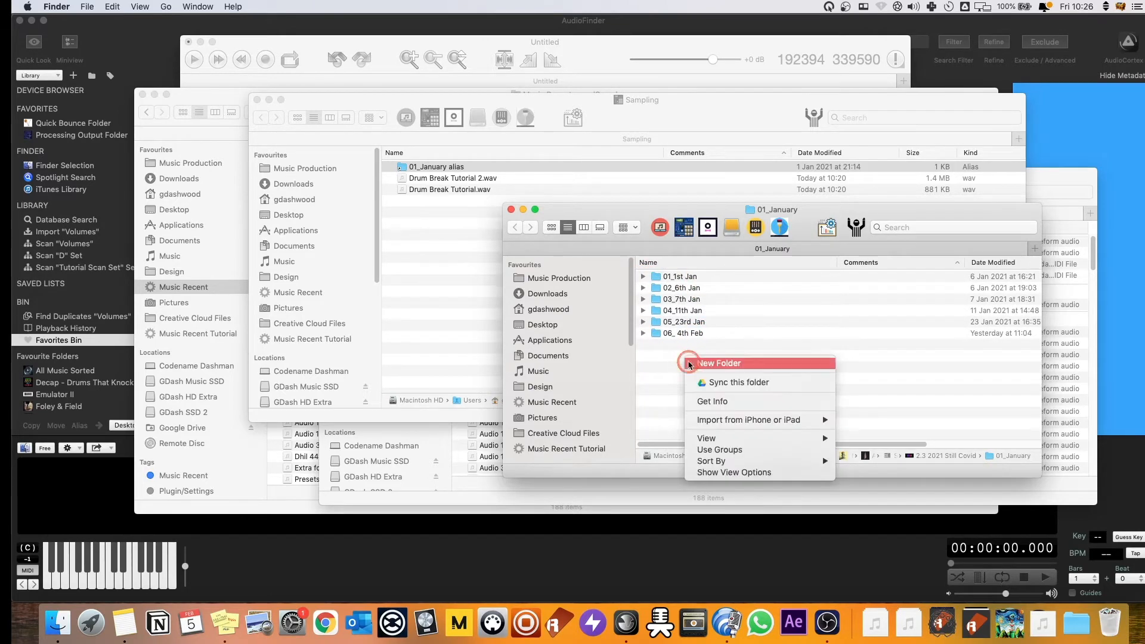
pyautogui.click(712, 363)
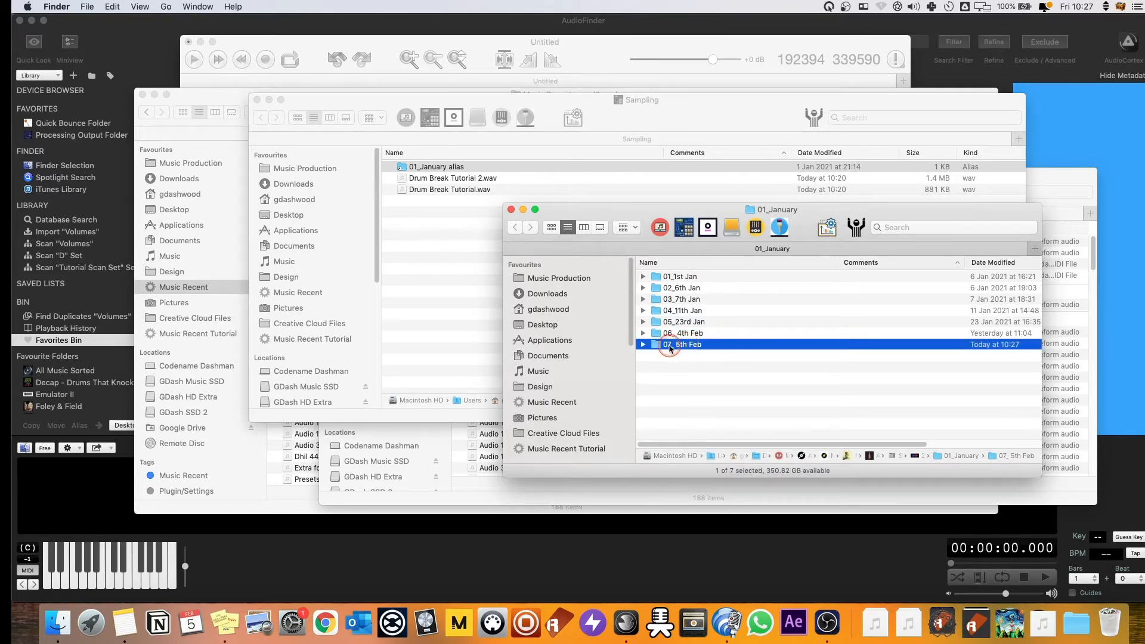
# Move Drum Break Tutorial 2.wav and Drum Break Tutorial.wav from the Sampling folder into the 07_ 5th Feb folder
pyautogui.click(451, 181)
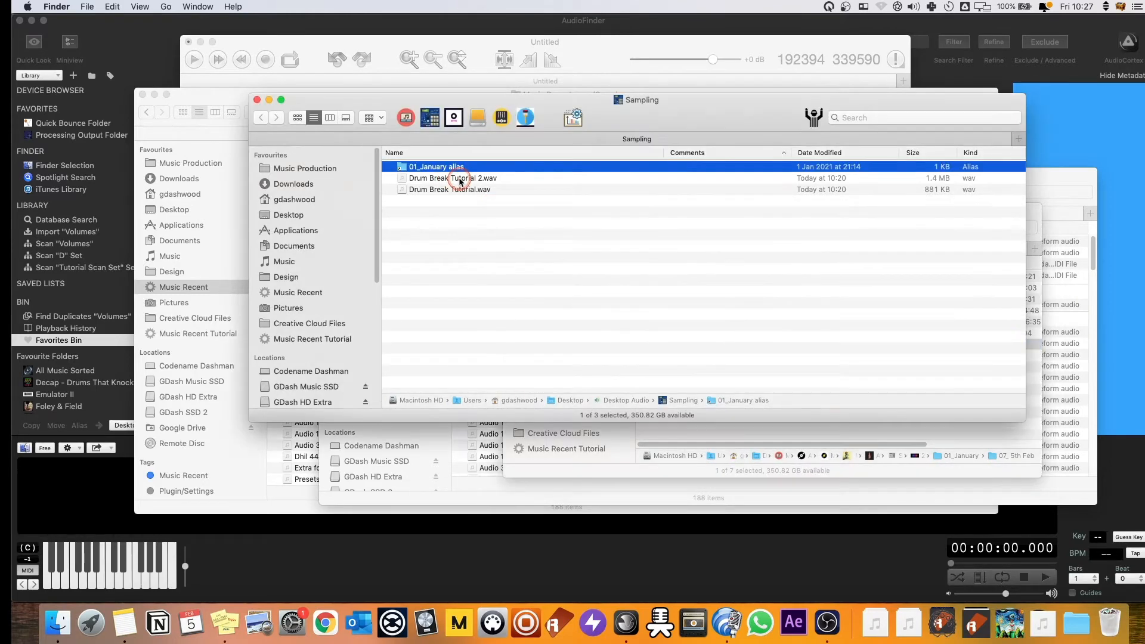
pyautogui.click(460, 179)
pyautogui.keyDown('shift'); pyautogui.click(467, 189); pyautogui.keyUp('shift')
pyautogui.moveTo(653, 124); pyautogui.dragTo(414, 131)
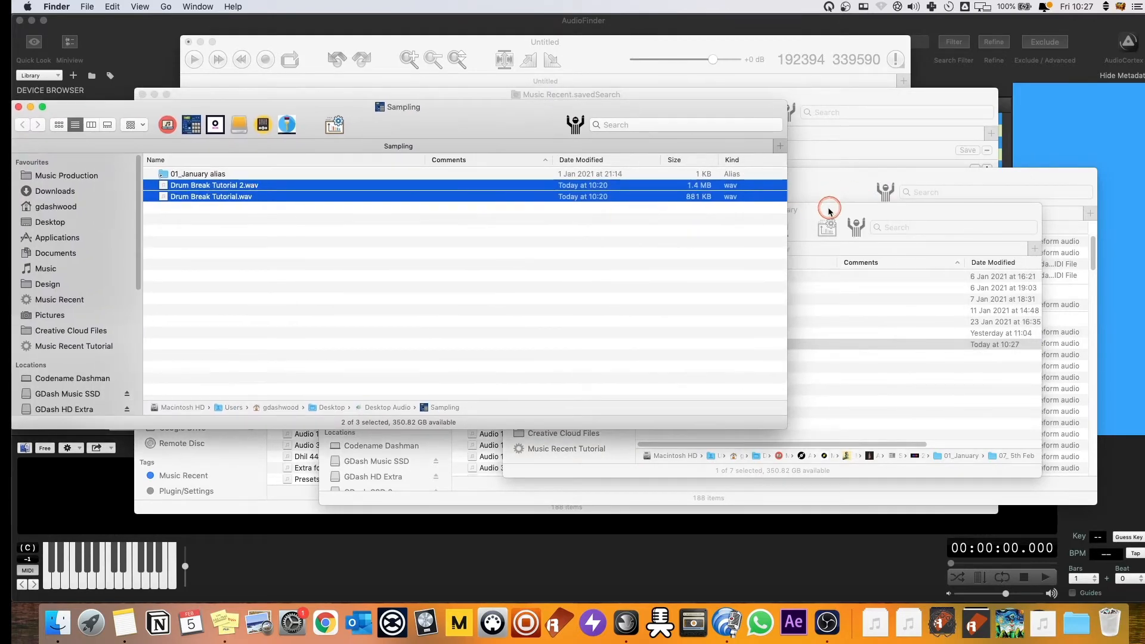
pyautogui.moveTo(829, 210); pyautogui.dragTo(910, 186)
pyautogui.moveTo(199, 196); pyautogui.dragTo(761, 322)
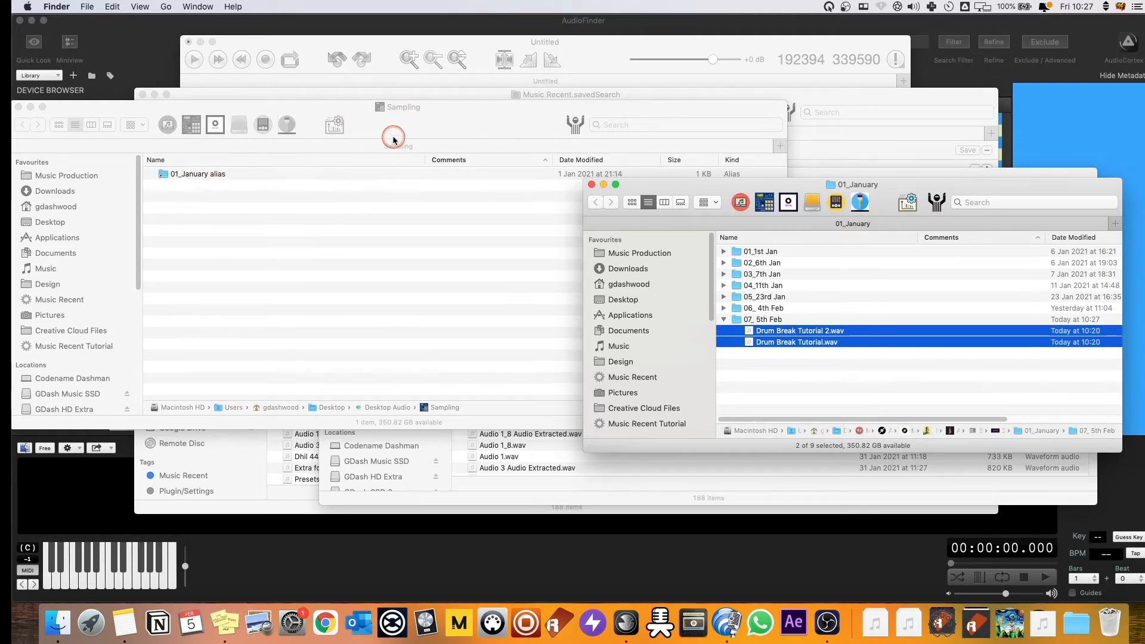
# Open the 01_January alias from the Sampling window, go back and reopen it to examine the contents of 07_ 5th Feb
pyautogui.moveTo(392, 134); pyautogui.dragTo(405, 138)
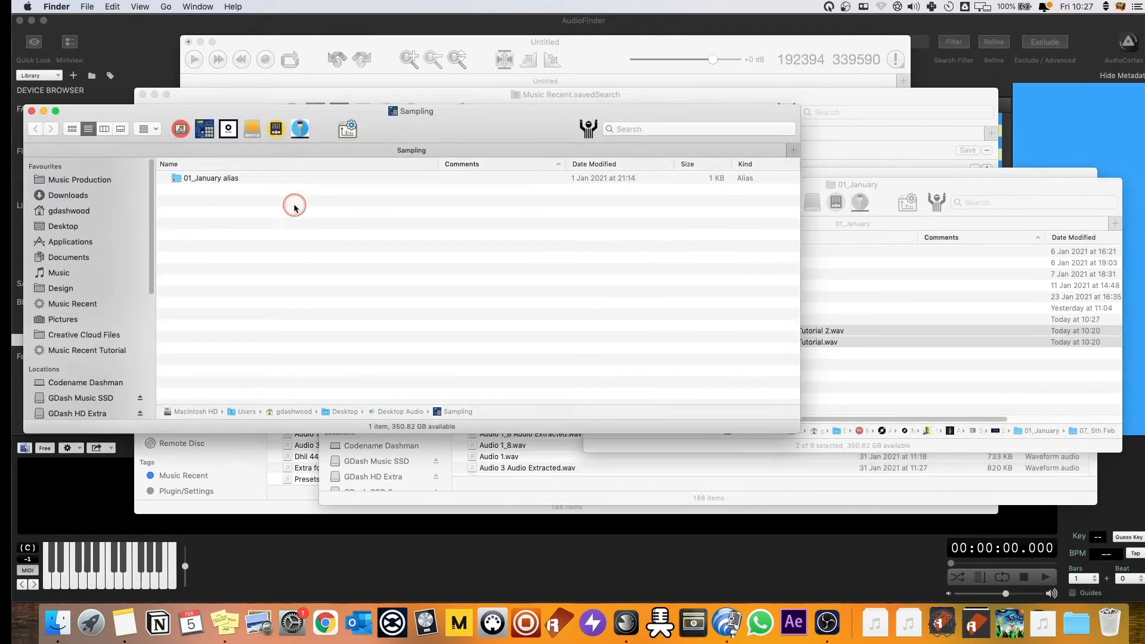
pyautogui.click(207, 181)
pyautogui.doubleClick(205, 180)
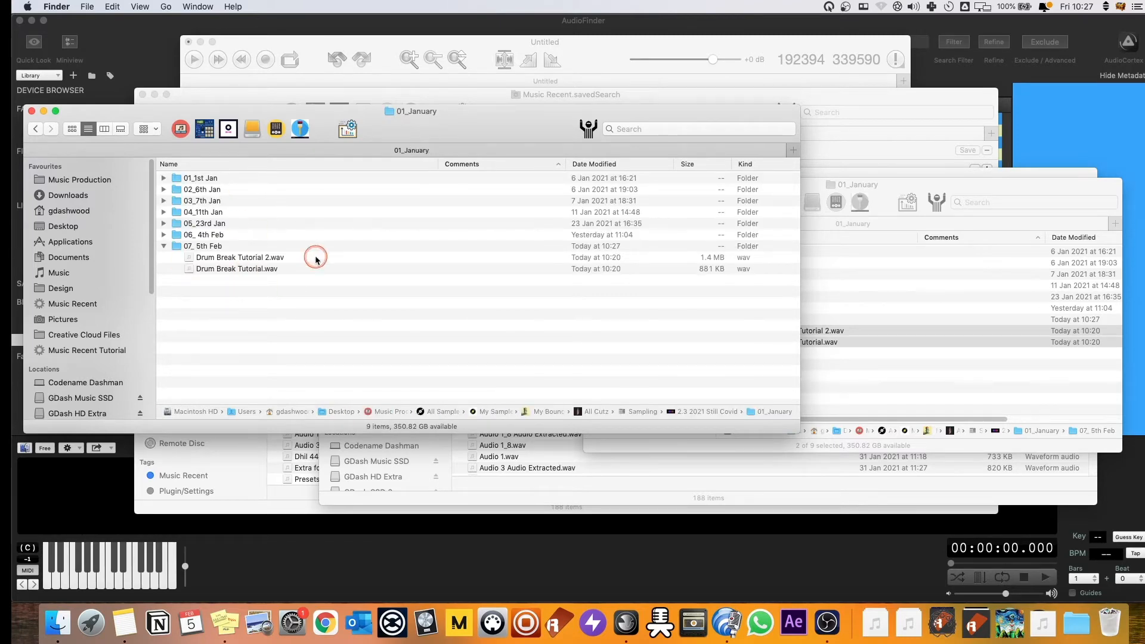
pyautogui.click(36, 129)
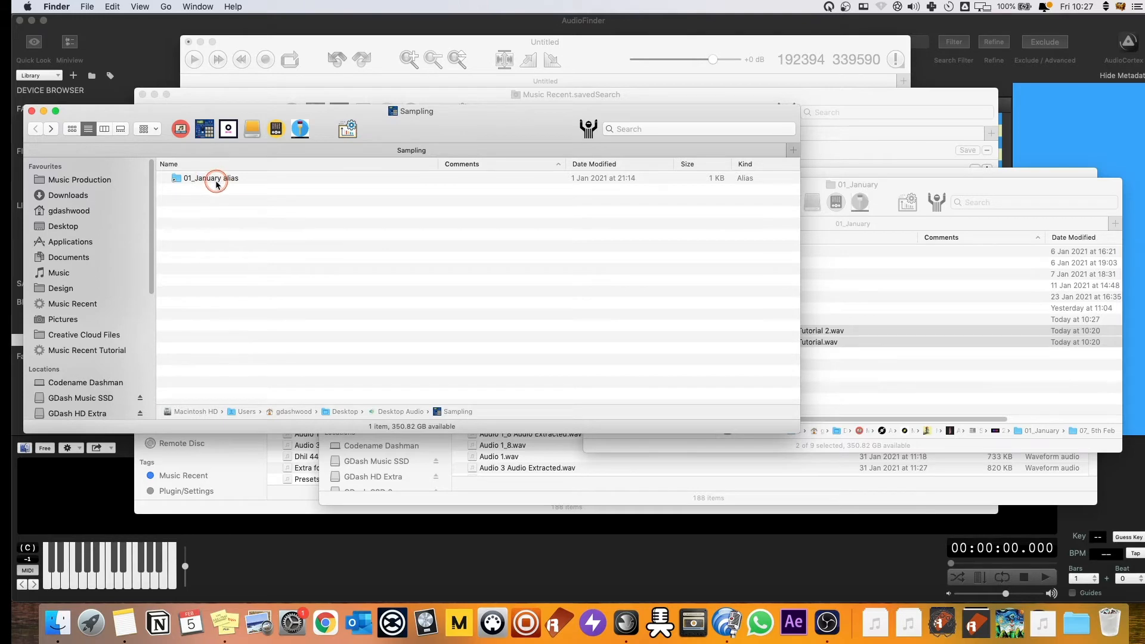
pyautogui.doubleClick(224, 180)
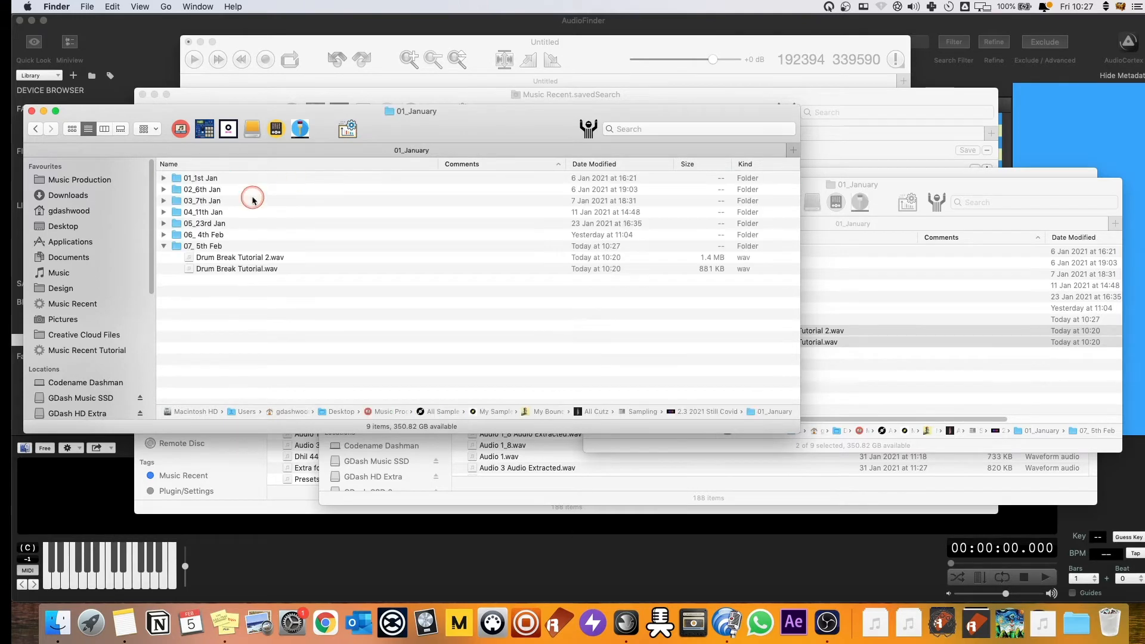
pyautogui.click(165, 246)
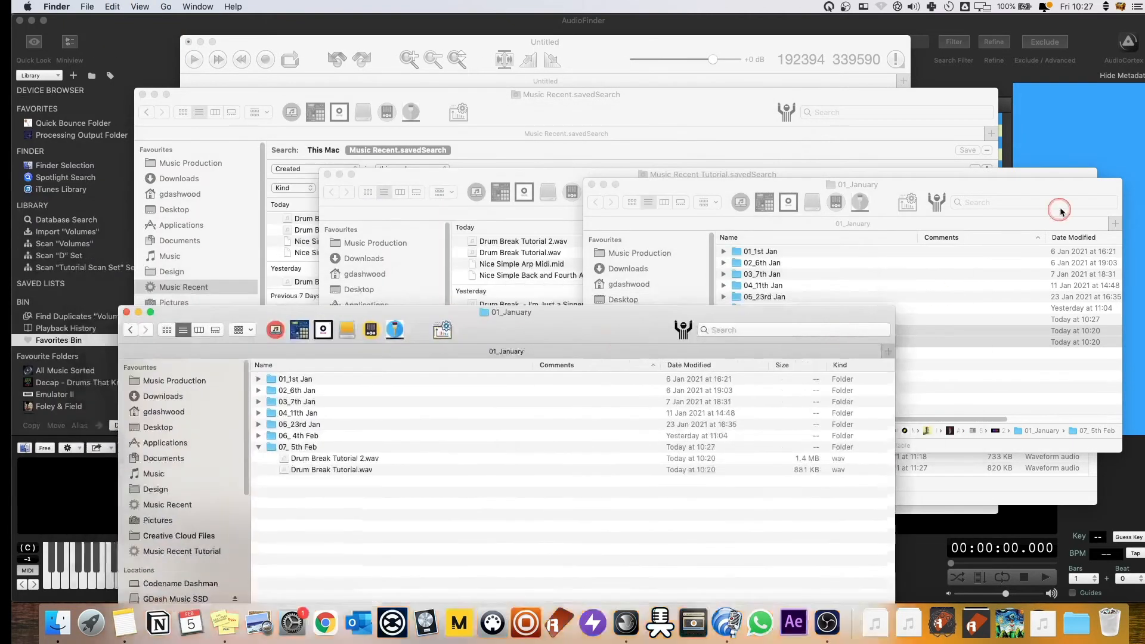
pyautogui.click(930, 187)
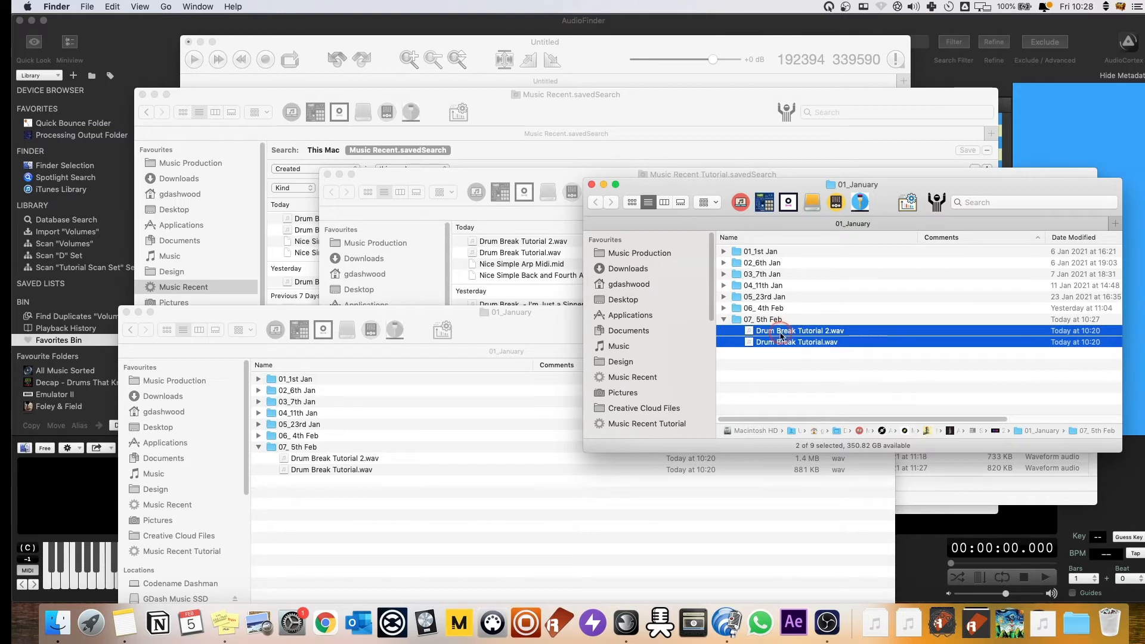
# Close every Finder window except the one with the moved files selected and add both drum break files to AudioFinder's file list
pyautogui.click(146, 41)
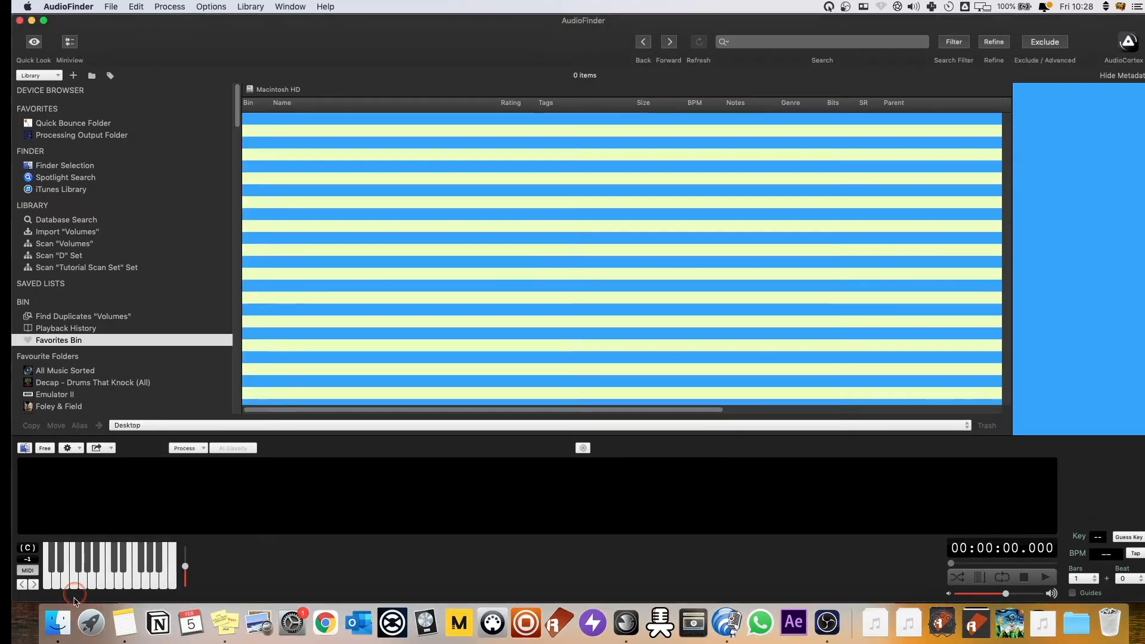
pyautogui.click(58, 622)
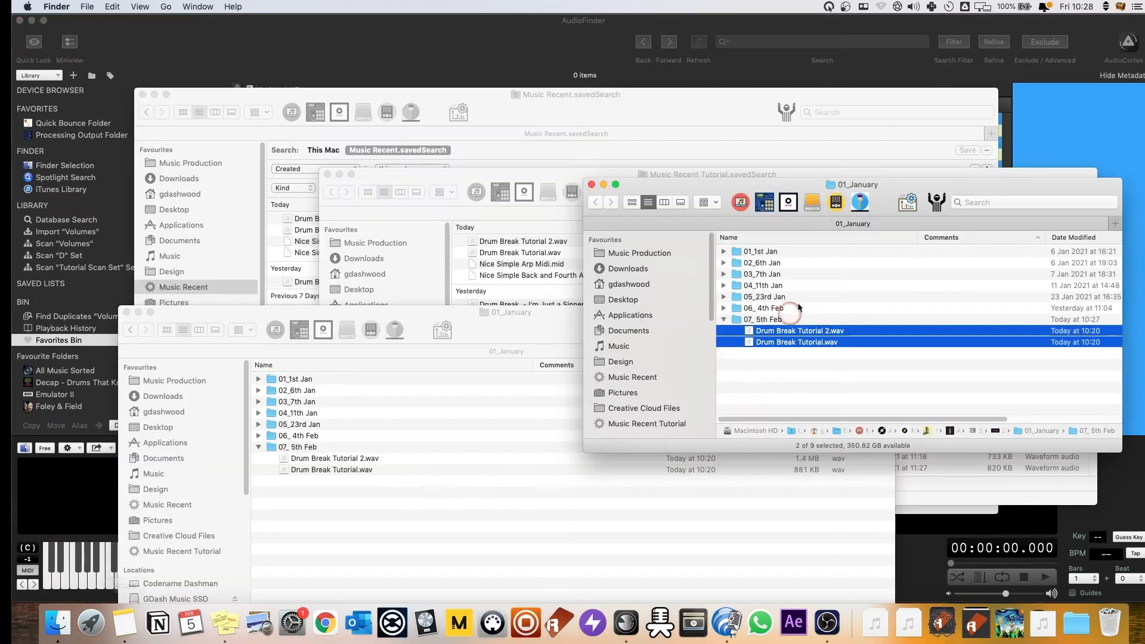
pyautogui.click(142, 94)
pyautogui.click(330, 174)
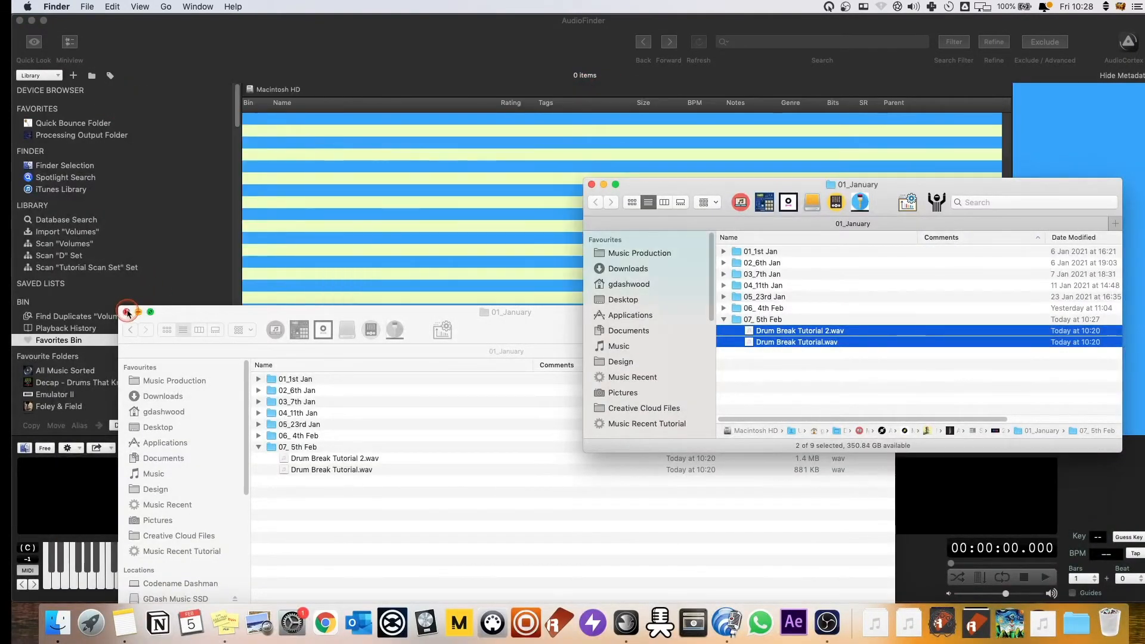
pyautogui.click(126, 311)
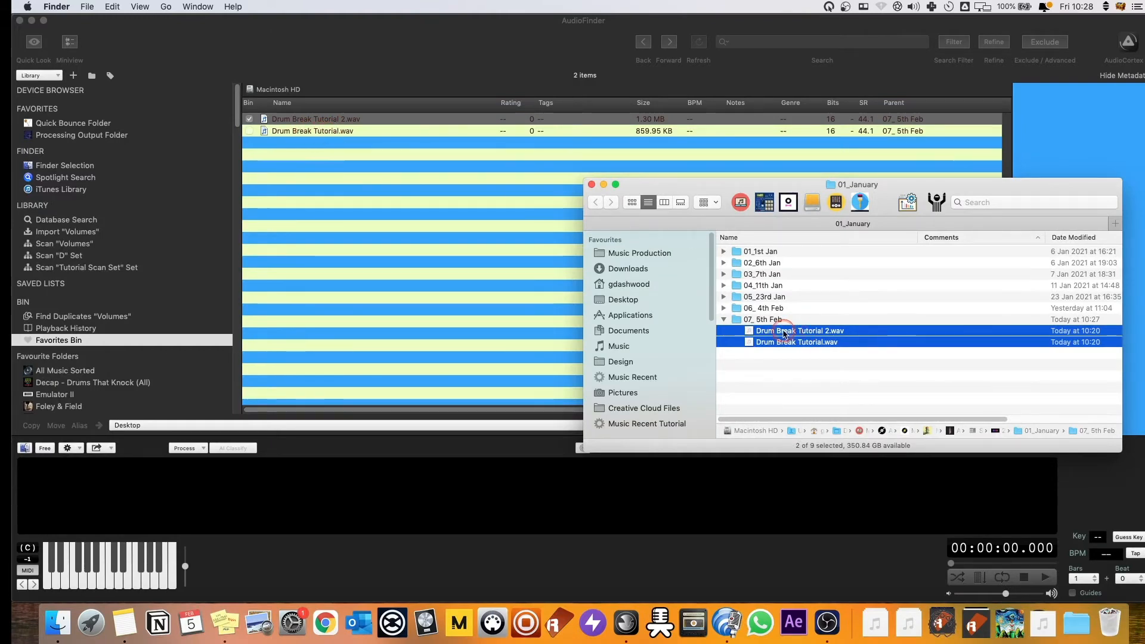
# Rename the 07_ 5th Feb folder as "07_ 5th Feb1" and select Drum Break Tutorial.wav in AudioFinder to test its file link
pyautogui.click(769, 320)
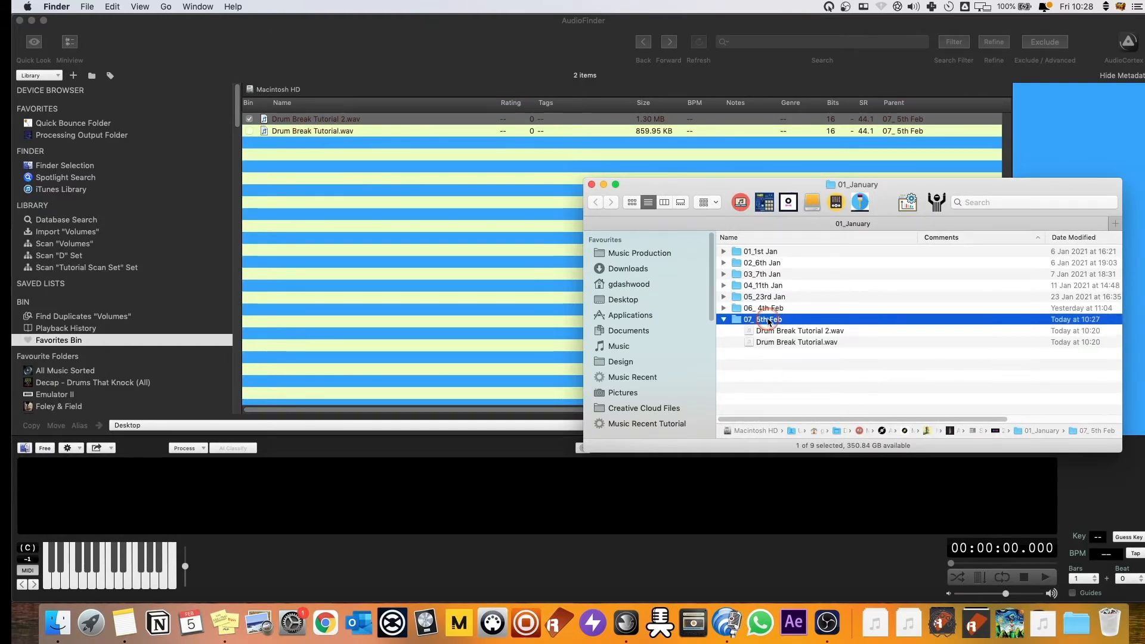
pyautogui.press('Return')
pyautogui.press('Right')
pyautogui.write('1')
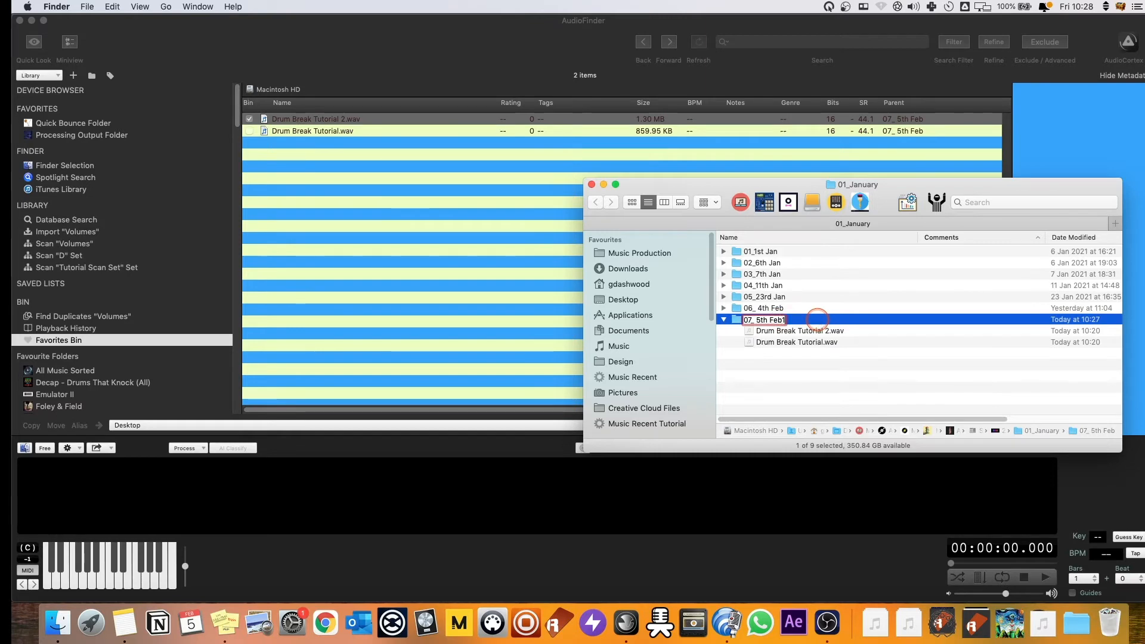
pyautogui.press('Return')
pyautogui.click(485, 184)
pyautogui.click(356, 127)
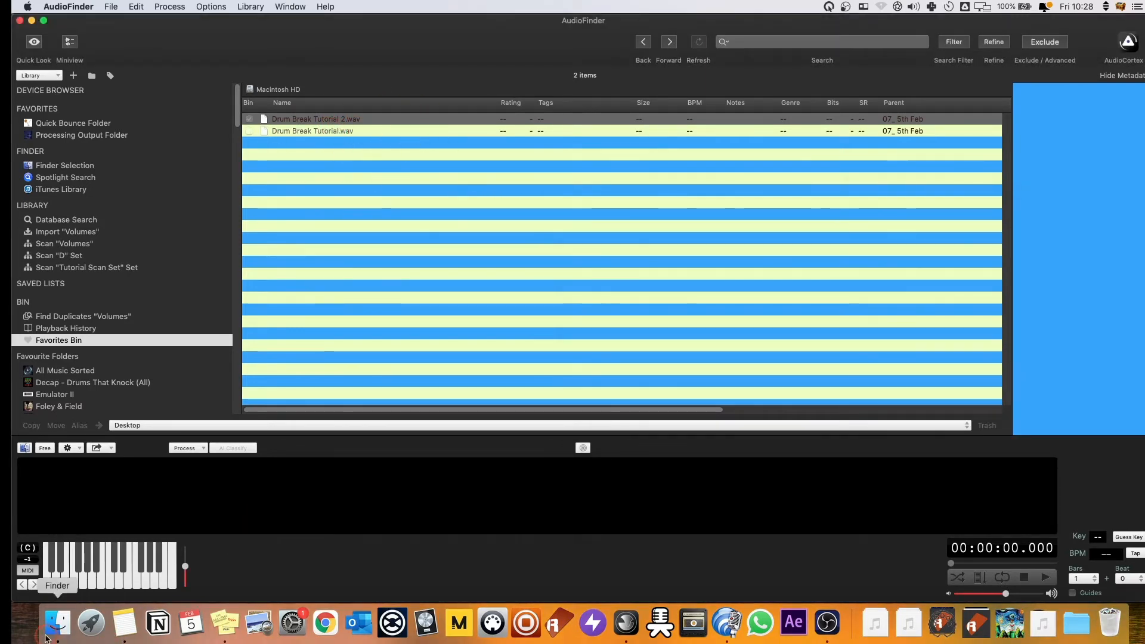
# Switch back to Finder and rename the 07_ 5th Feb1 folder as "07_ 5th Feb"
pyautogui.click(58, 623)
pyautogui.click(798, 323)
pyautogui.click(781, 320)
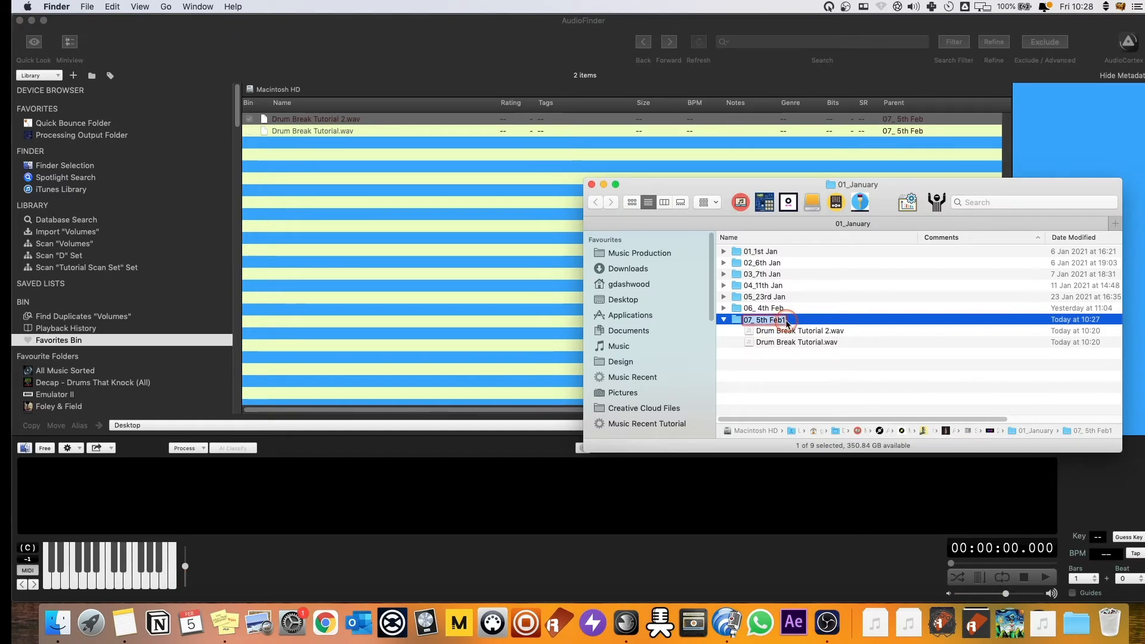
pyautogui.press('BackSpace')
pyautogui.press('Return')
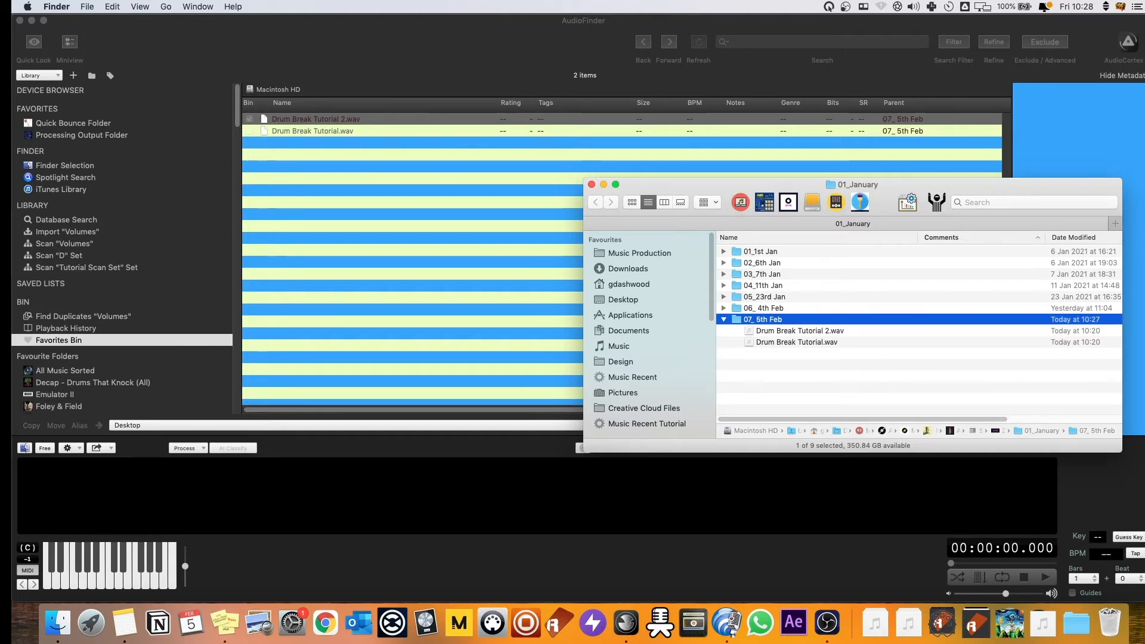
# Add both drum break files from the 07_ 5th Feb folder to AudioFinder's Favorites Bin and switch to AudioFinder
pyautogui.click(787, 330)
pyautogui.keyDown('shift'); pyautogui.click(802, 343); pyautogui.keyUp('shift')
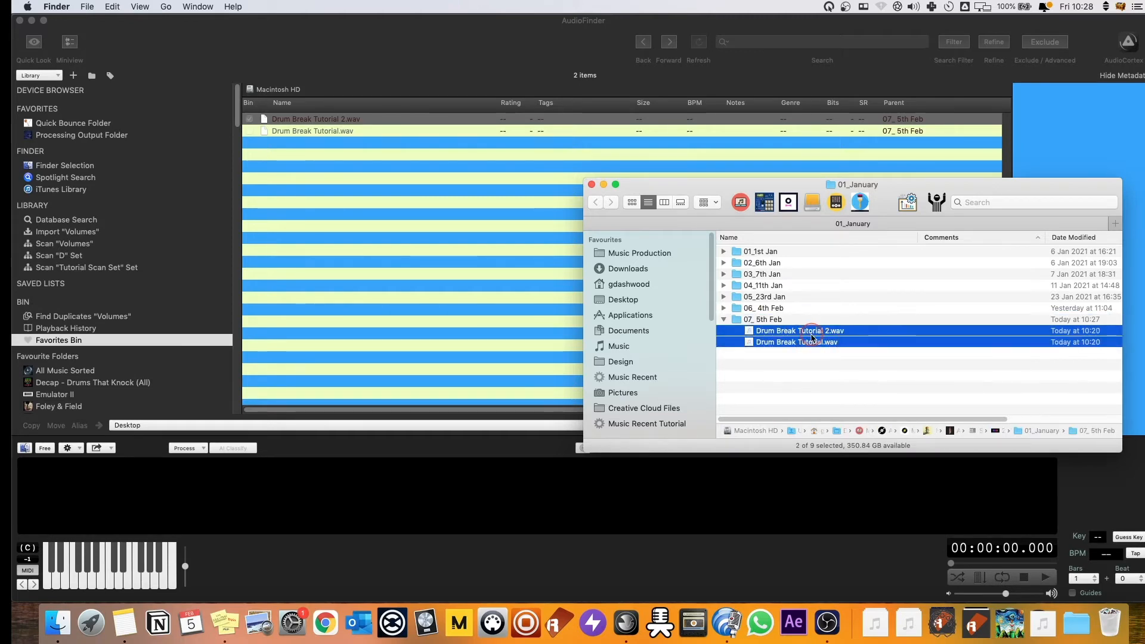
pyautogui.moveTo(802, 343); pyautogui.dragTo(313, 179)
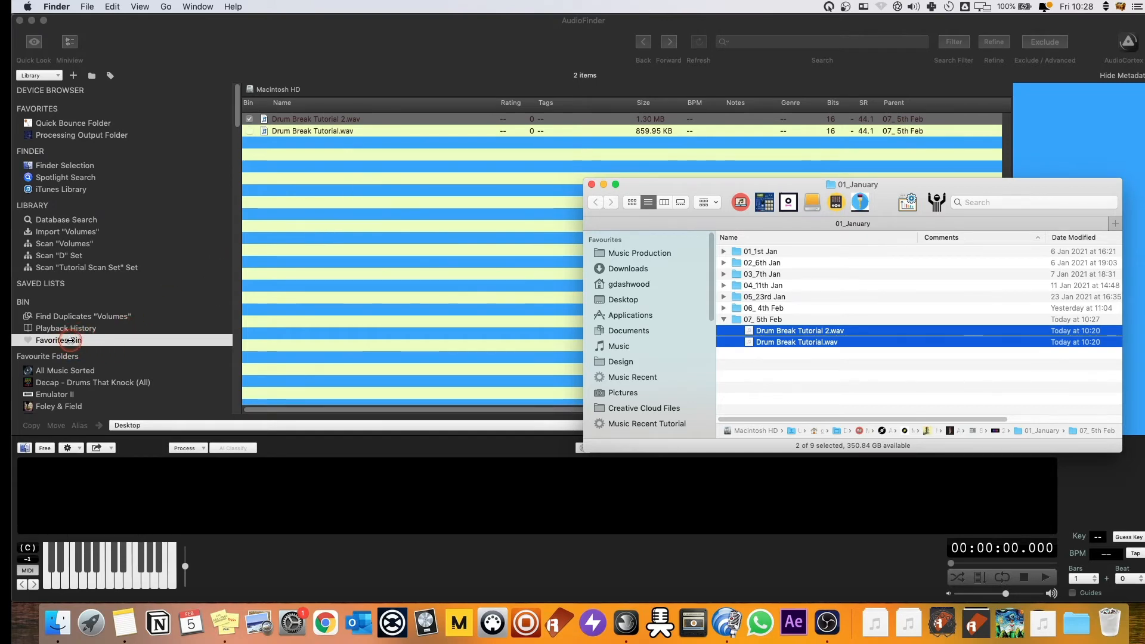
pyautogui.click(489, 83)
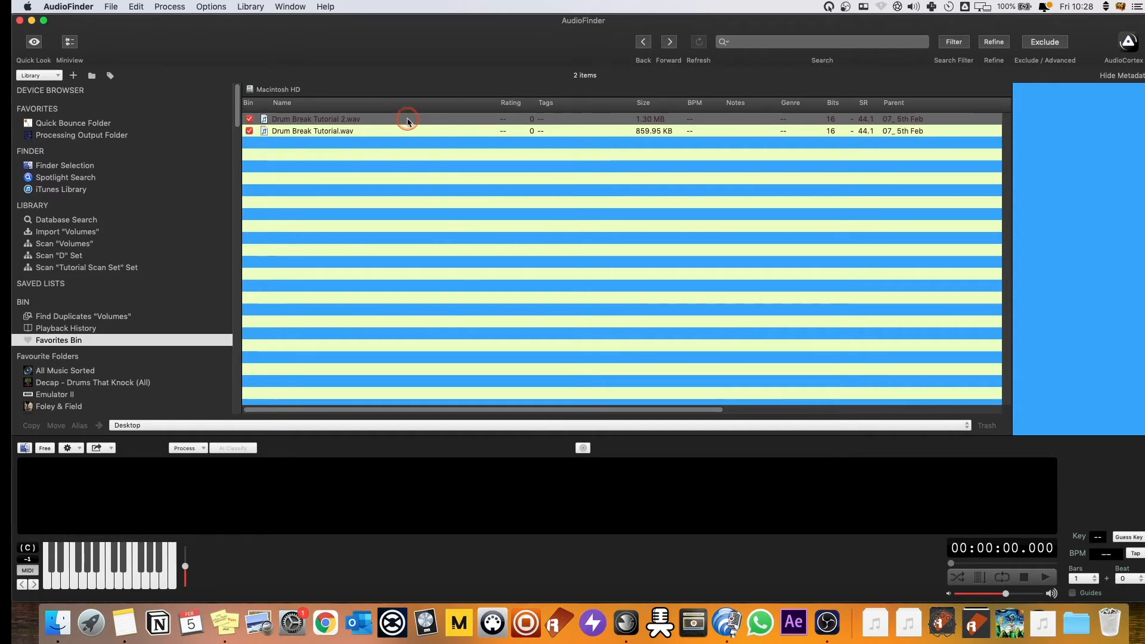
# Assign the DrumBreak tag to Drum Break Tutorial 2.wav and Drum Break Tutorial.wav
pyautogui.click(377, 132)
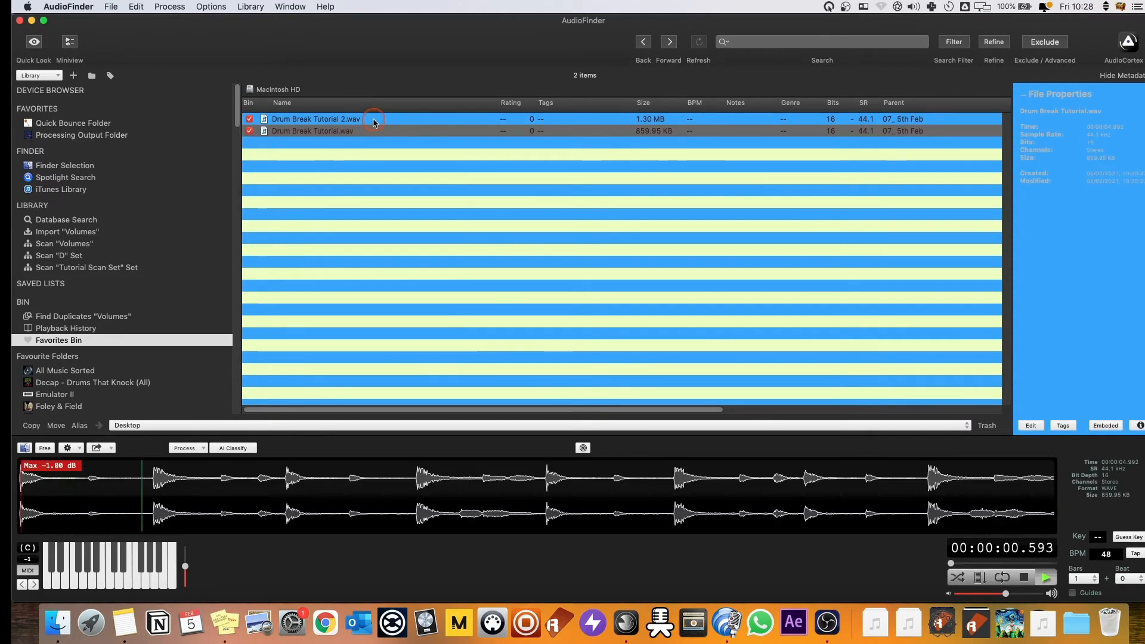
pyautogui.keyDown('shift'); pyautogui.click(376, 121); pyautogui.keyUp('shift')
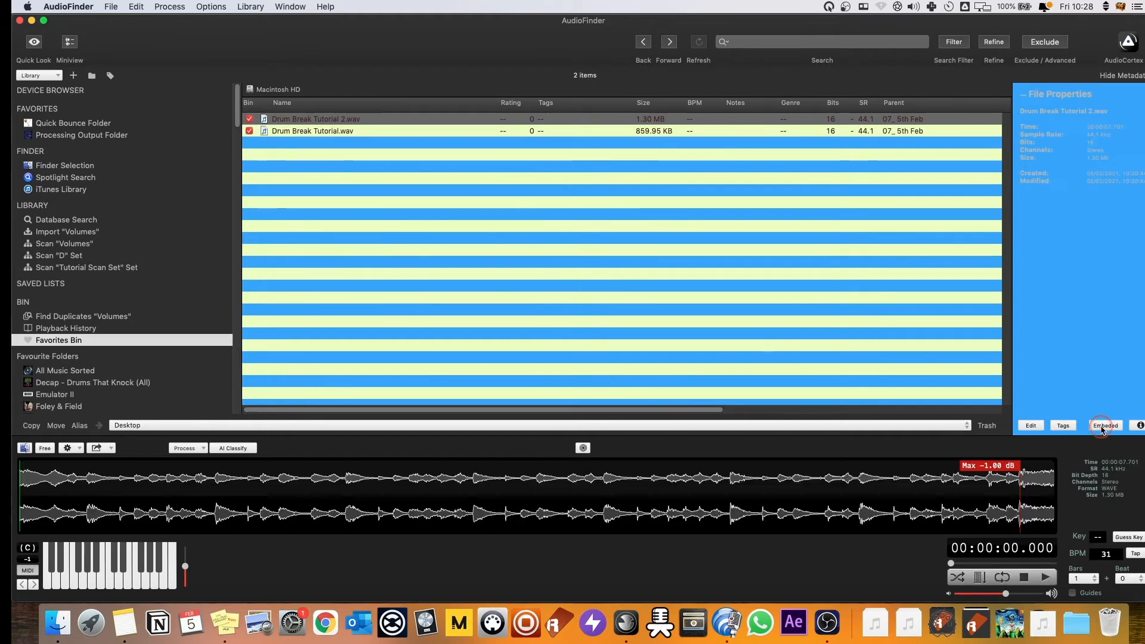
pyautogui.click(1063, 426)
pyautogui.scroll(-10, 1080, 172)
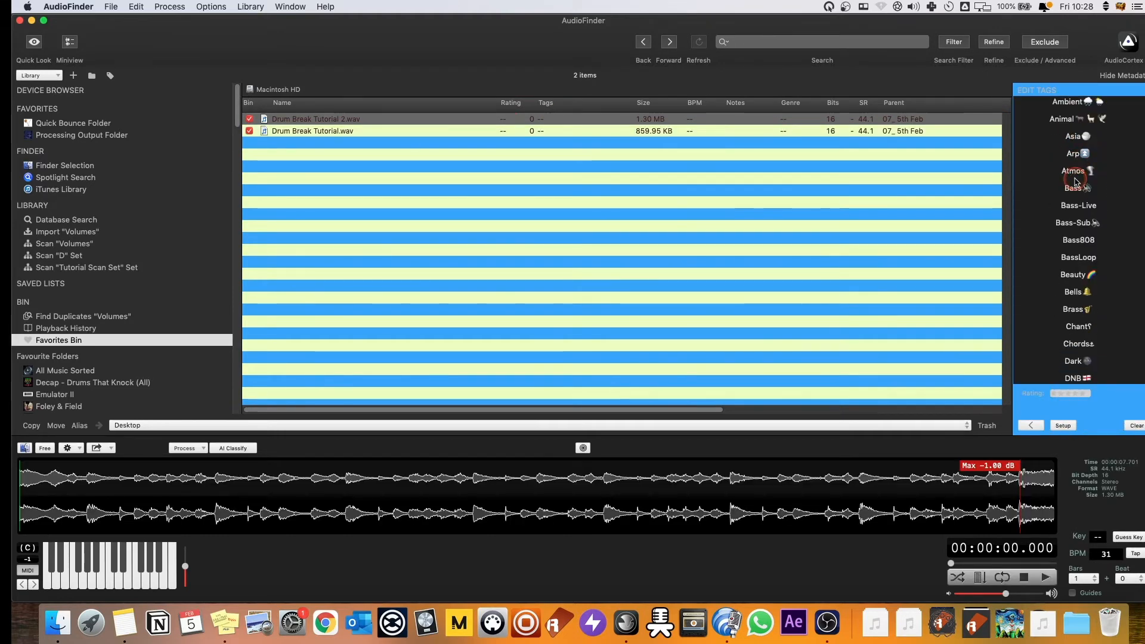
pyautogui.scroll(-2, 1092, 314)
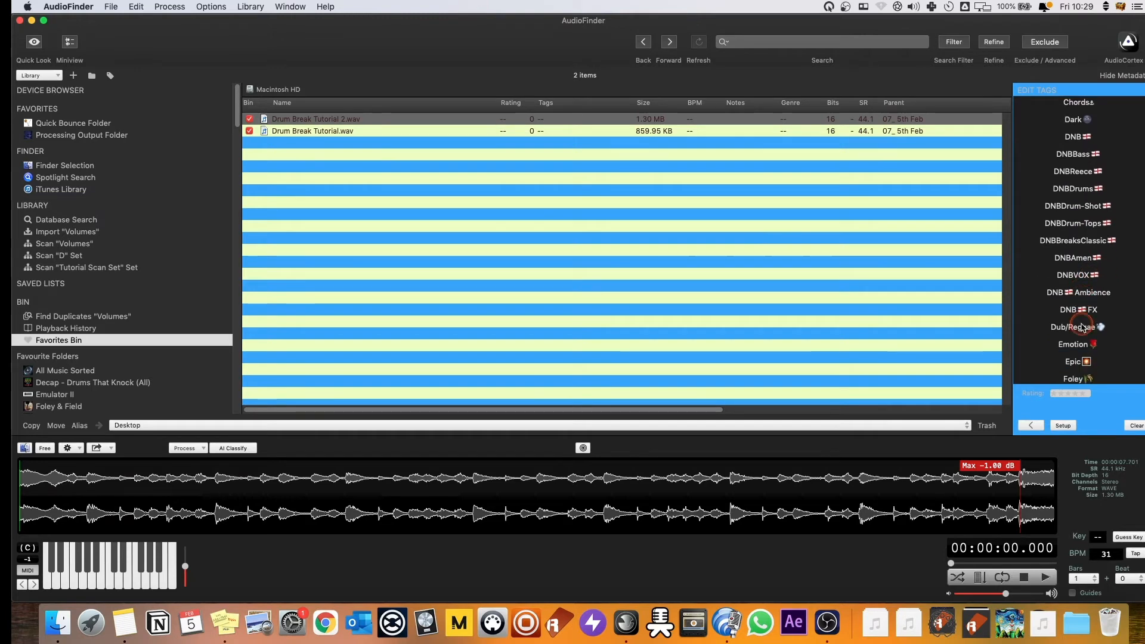
pyautogui.scroll(-10, 1088, 244)
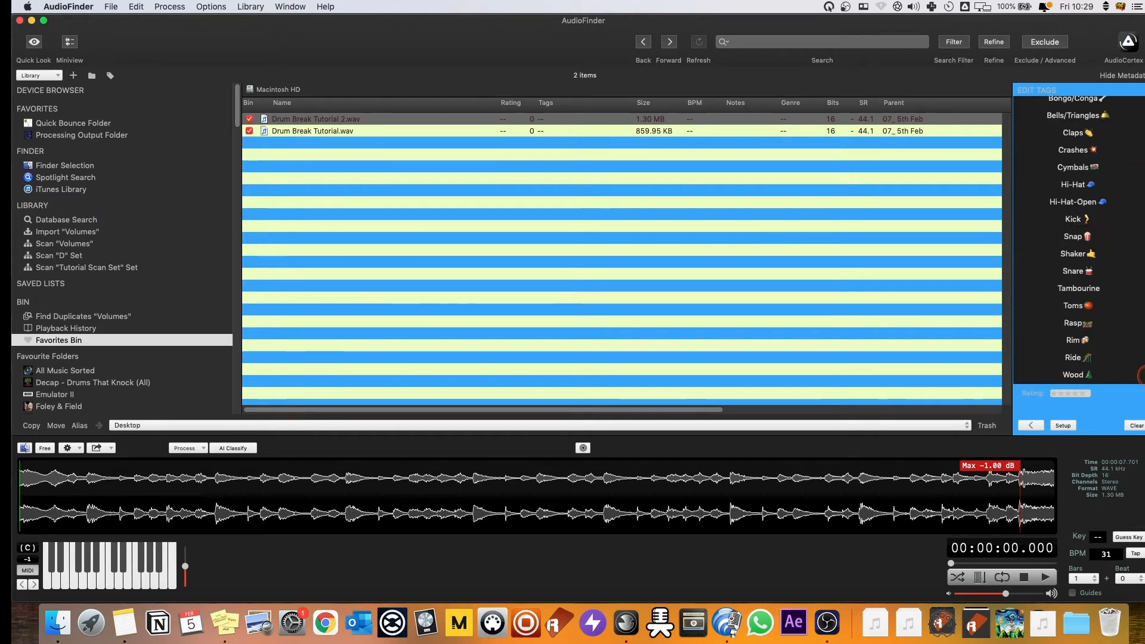
pyautogui.scroll(-10, 1093, 256)
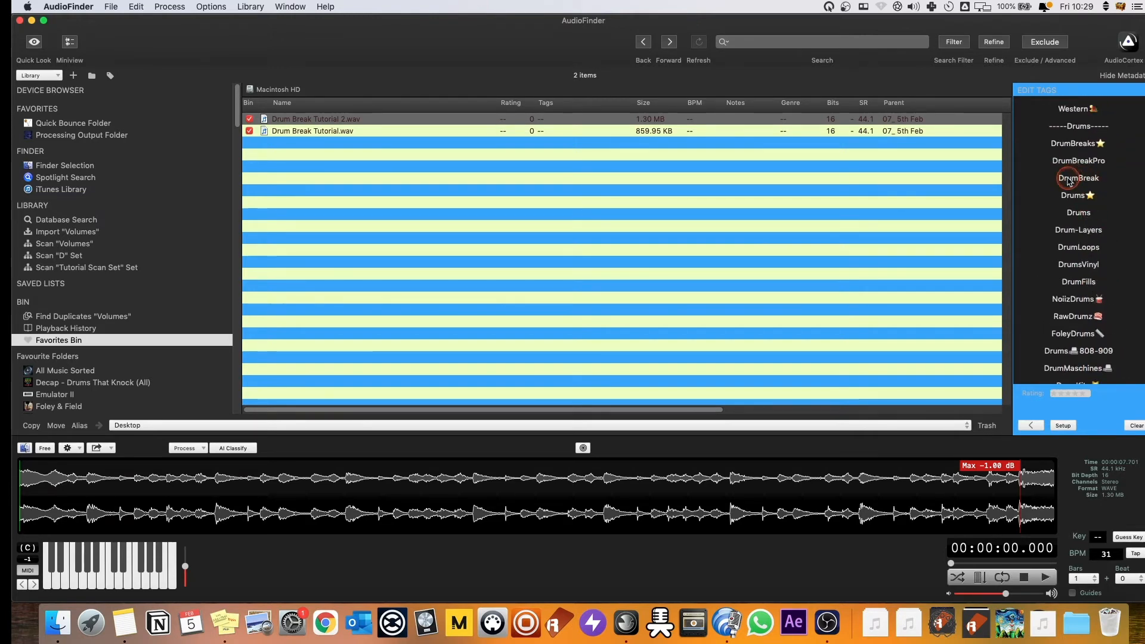
pyautogui.click(1072, 178)
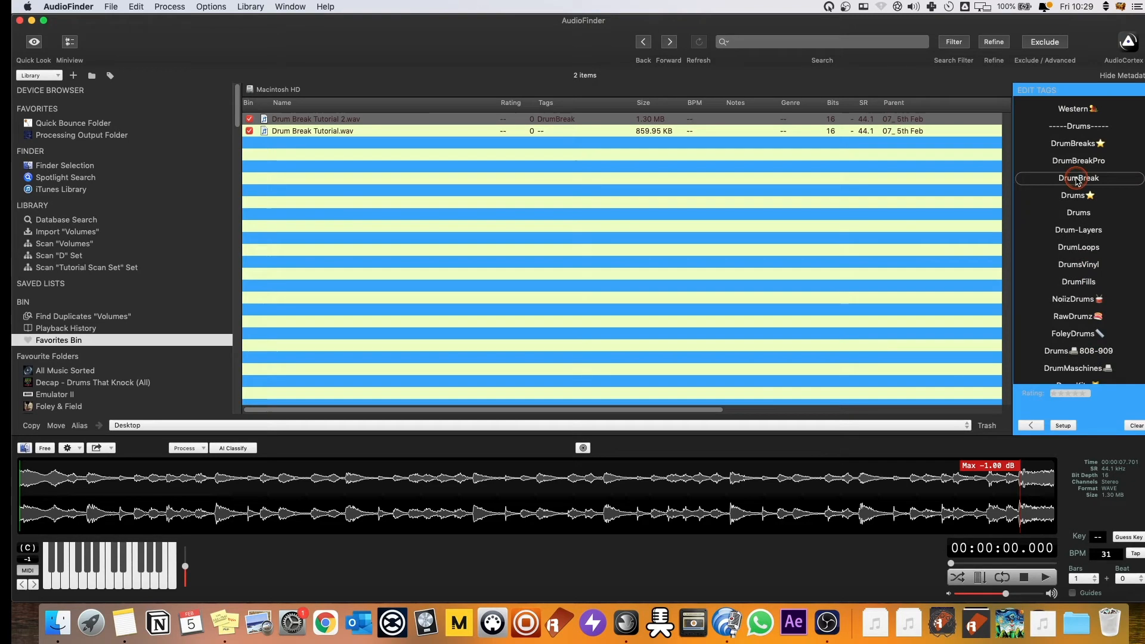
pyautogui.click(593, 130)
pyautogui.click(1072, 178)
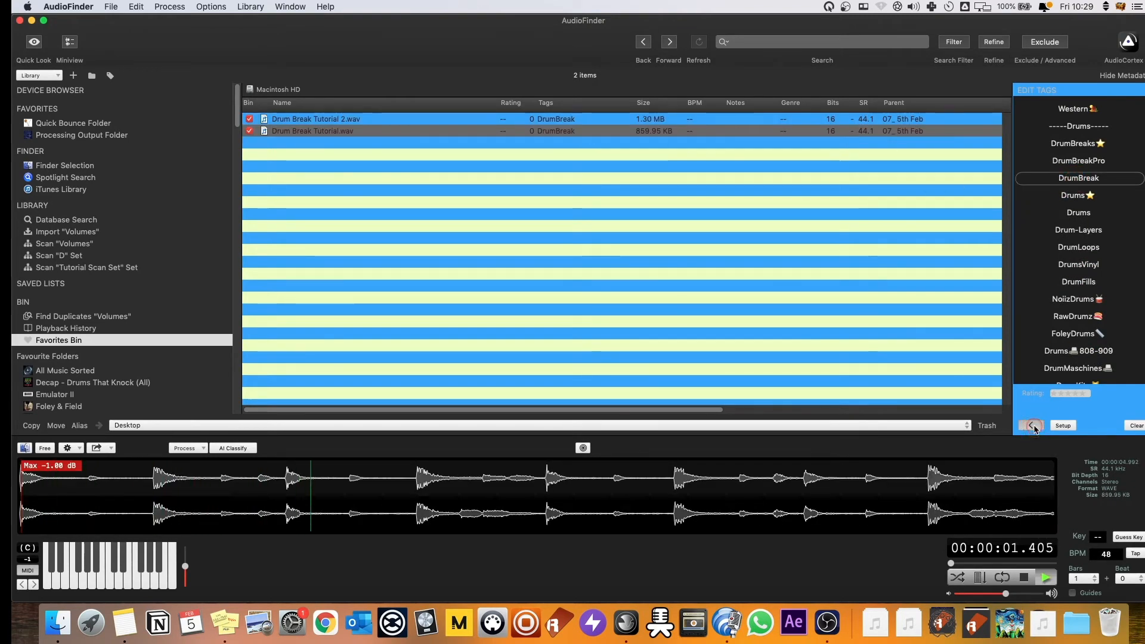
# Open the database metadata editor, select both files and load the Drum Break (Groovin' G) template
pyautogui.click(1031, 424)
pyautogui.click(1035, 422)
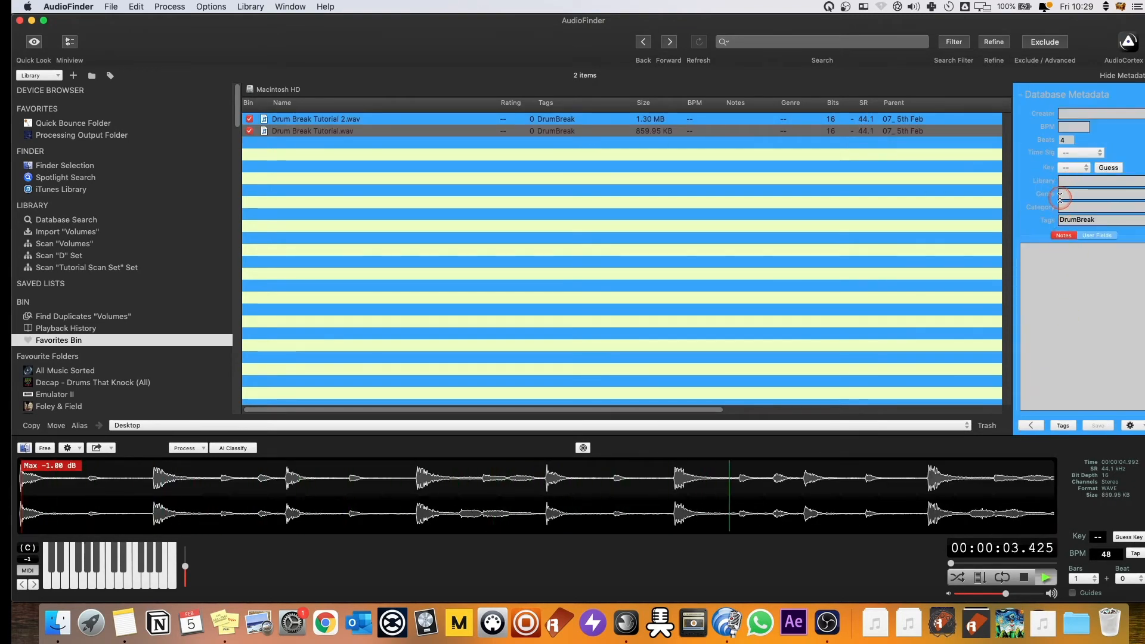
pyautogui.click(582, 149)
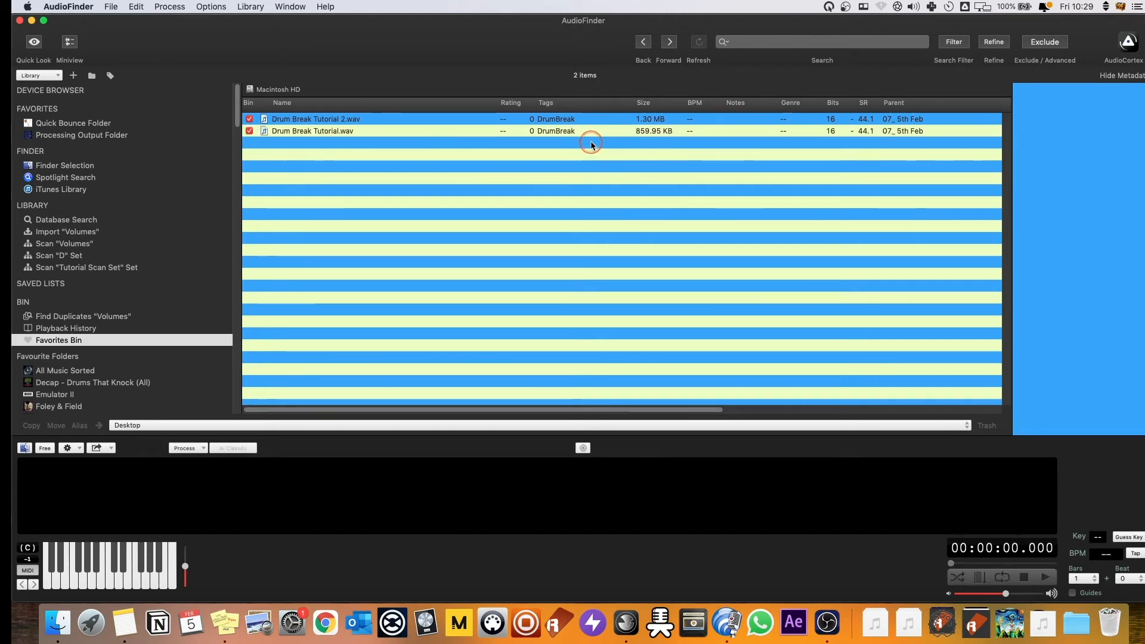
pyautogui.press('super+a')
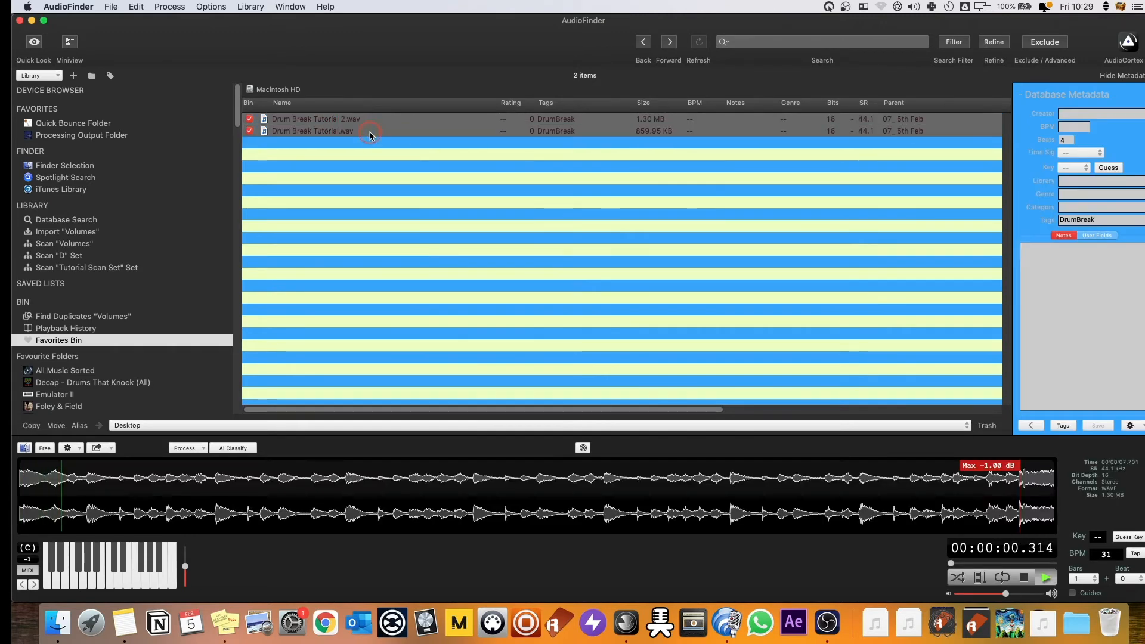
pyautogui.click(1129, 423)
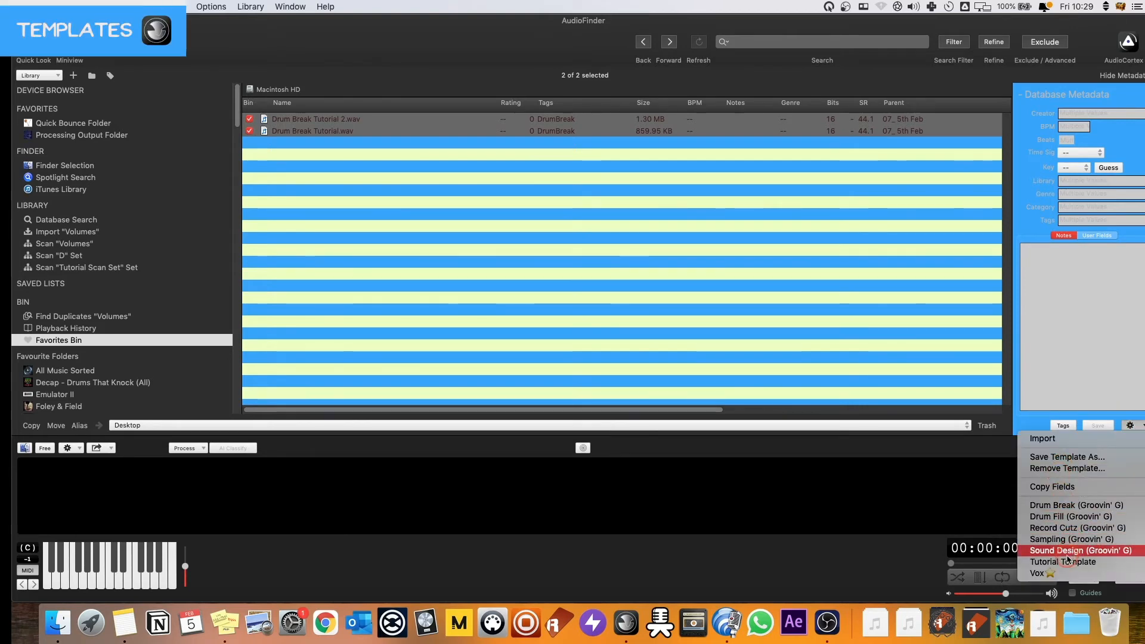
pyautogui.click(1106, 506)
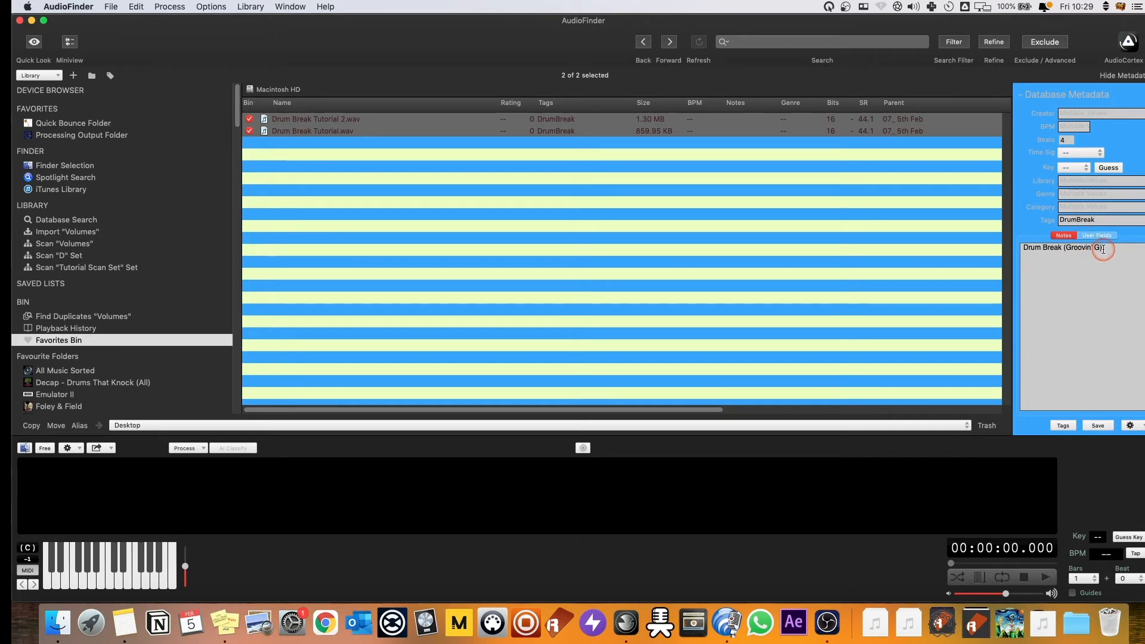
# Save the template's metadata to both files, accepting the overwrite, and look over the available metadata templates
pyautogui.moveTo(1109, 249); pyautogui.dragTo(1063, 250)
pyautogui.click(1051, 248)
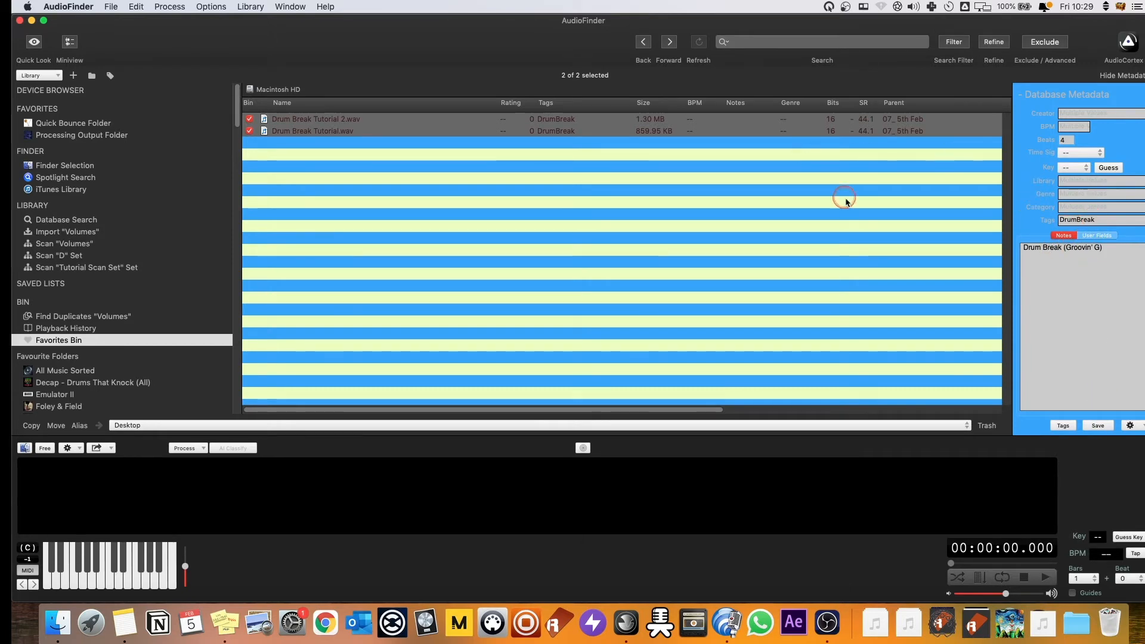
pyautogui.click(1098, 425)
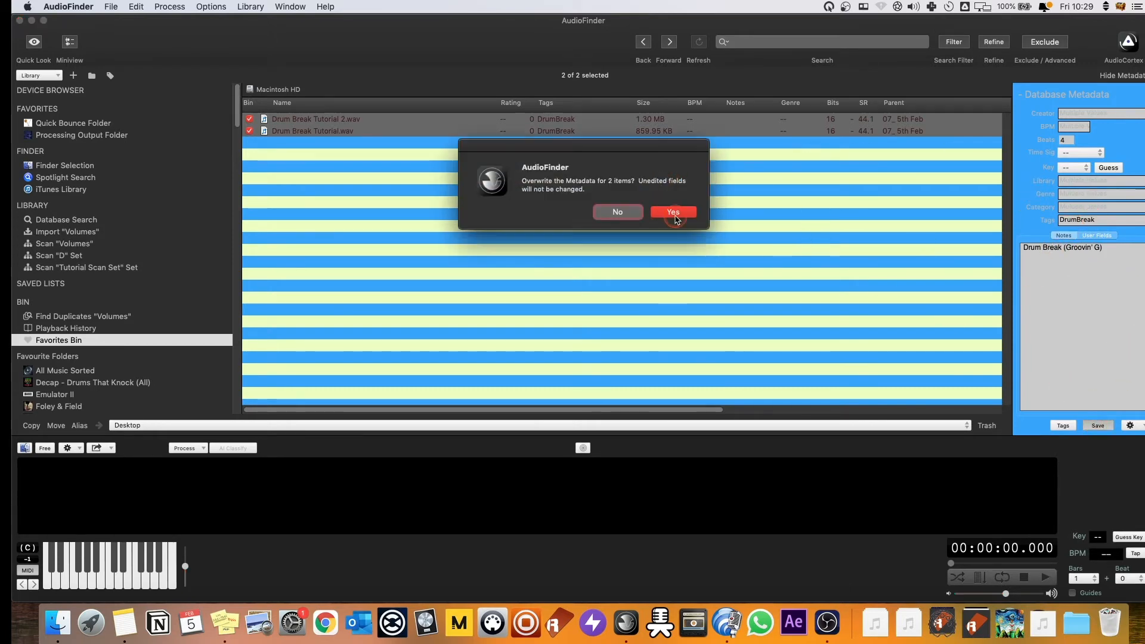
pyautogui.click(674, 213)
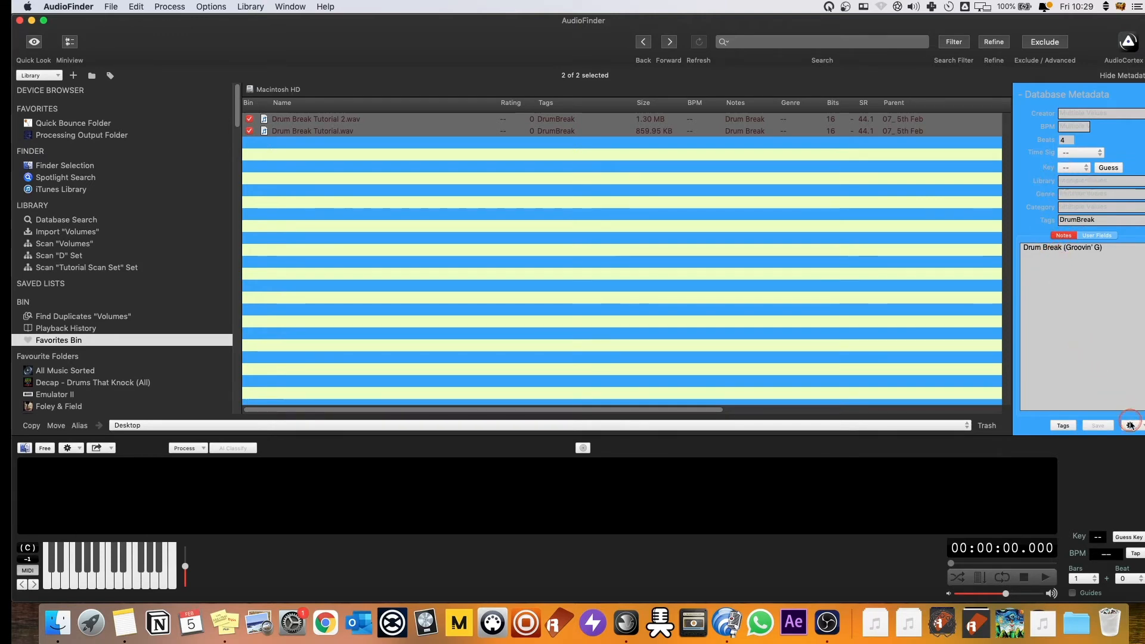
pyautogui.click(1130, 426)
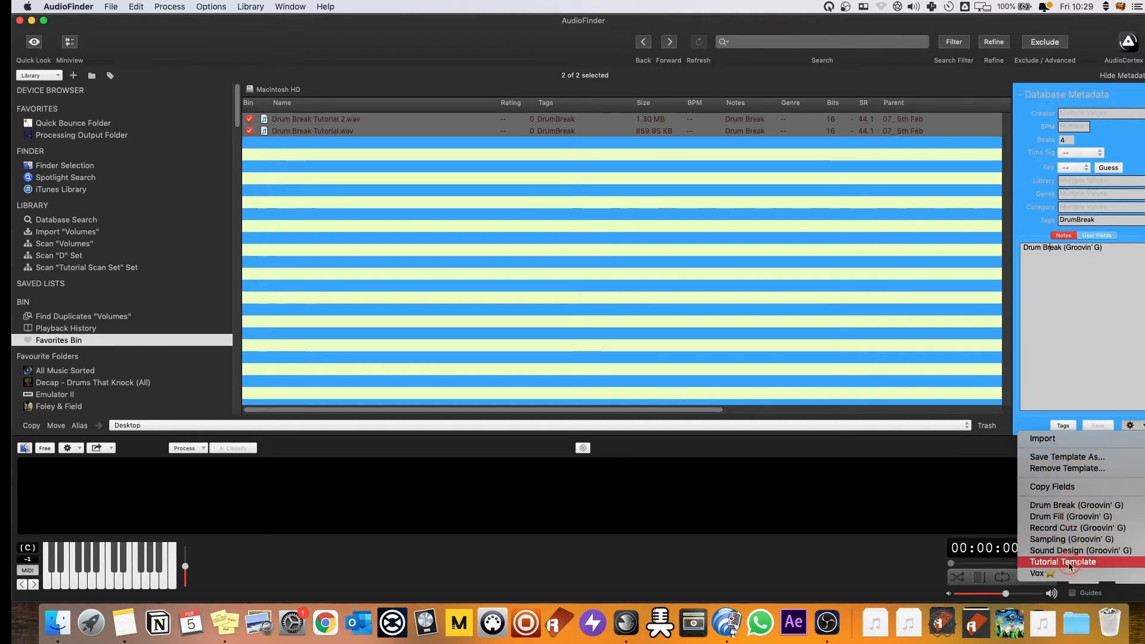
pyautogui.click(406, 185)
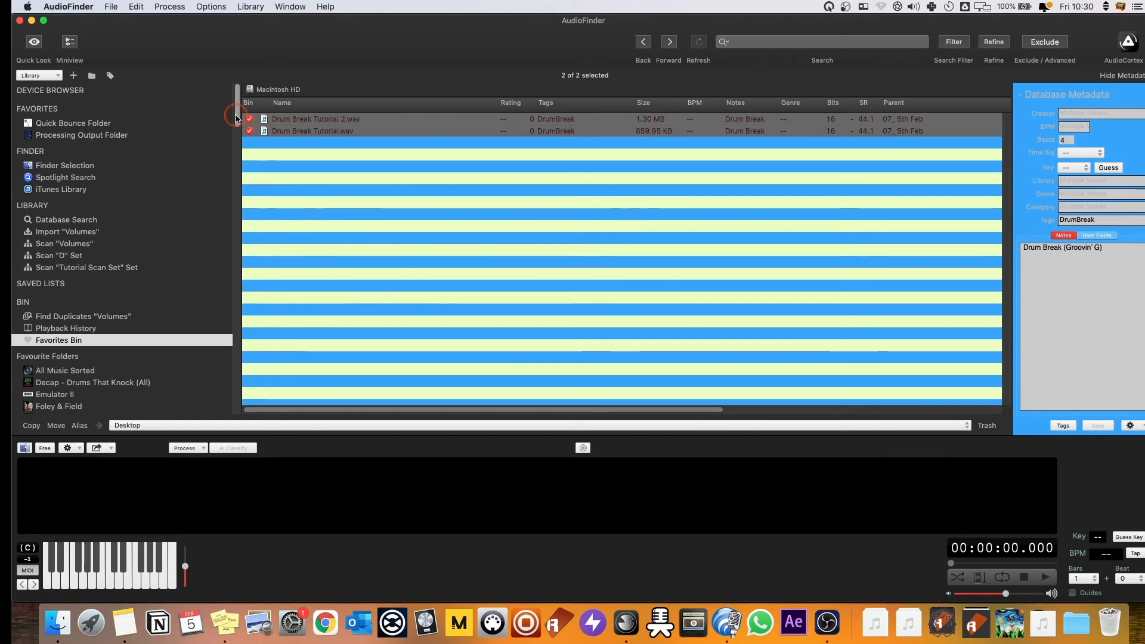
# Add both selected files to the All Drum Breaks list in the Drum Breaks section
pyautogui.moveTo(237, 119); pyautogui.dragTo(235, 269)
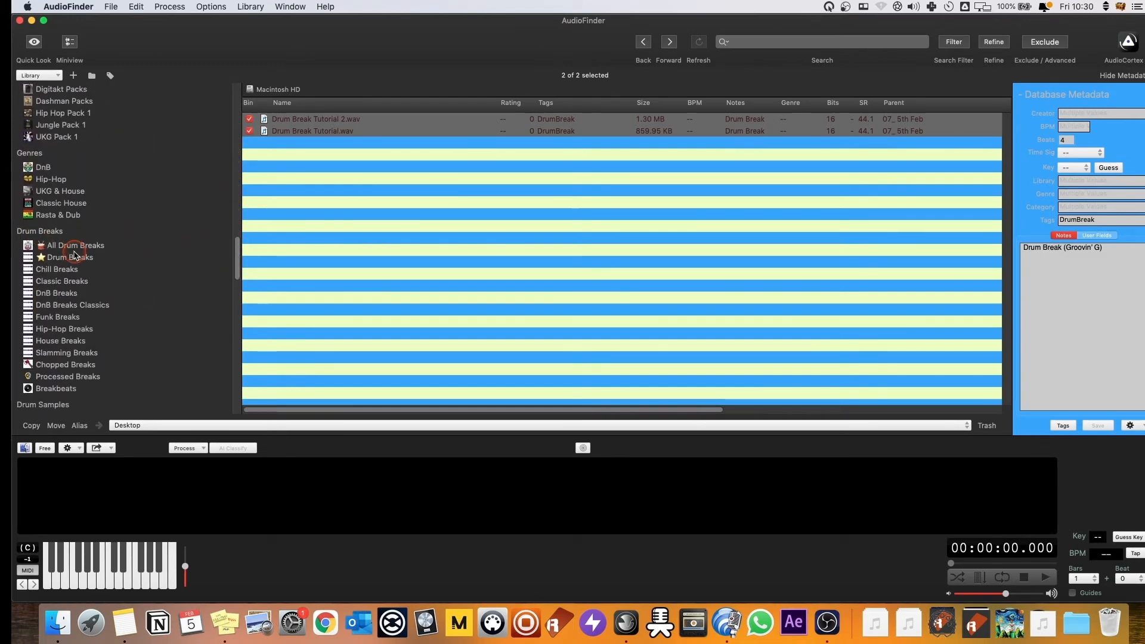
pyautogui.scroll(-2, 74, 249)
pyautogui.scroll(-3, 86, 226)
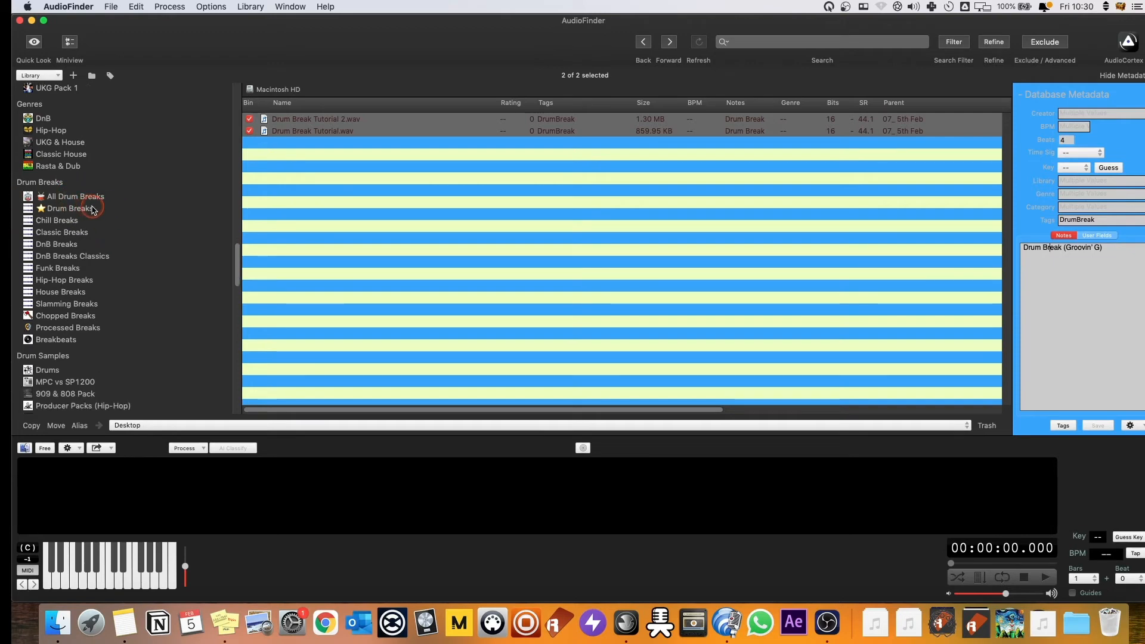
pyautogui.moveTo(335, 125); pyautogui.dragTo(82, 199)
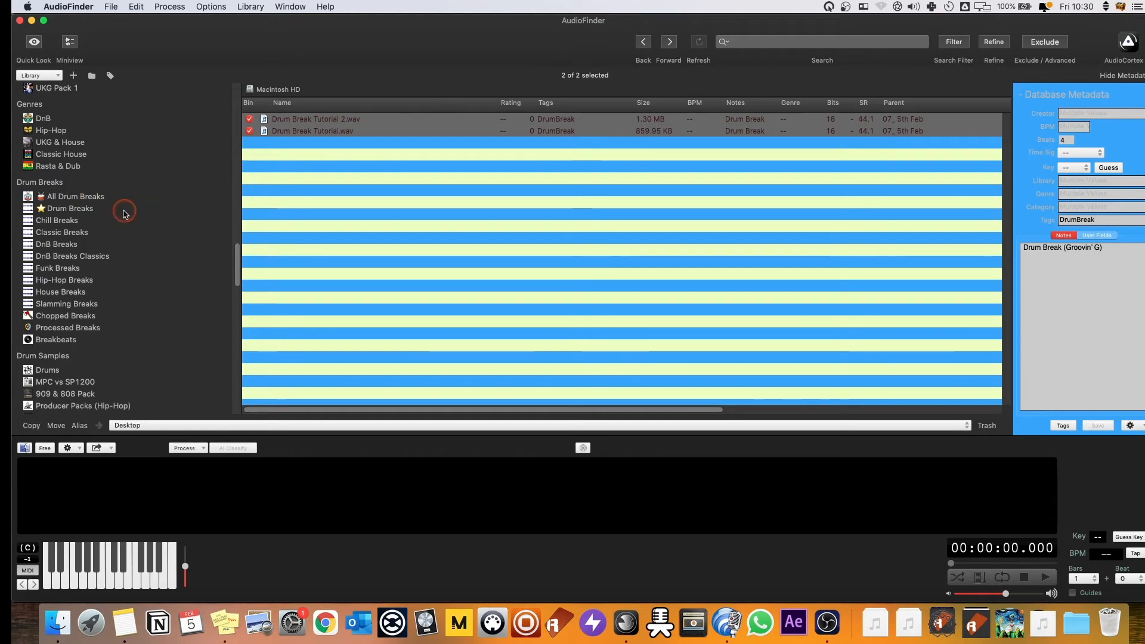
# Preview Drum Break Tutorial.wav, stop playback and add the file to the Hip-Hop Breaks list
pyautogui.click(339, 132)
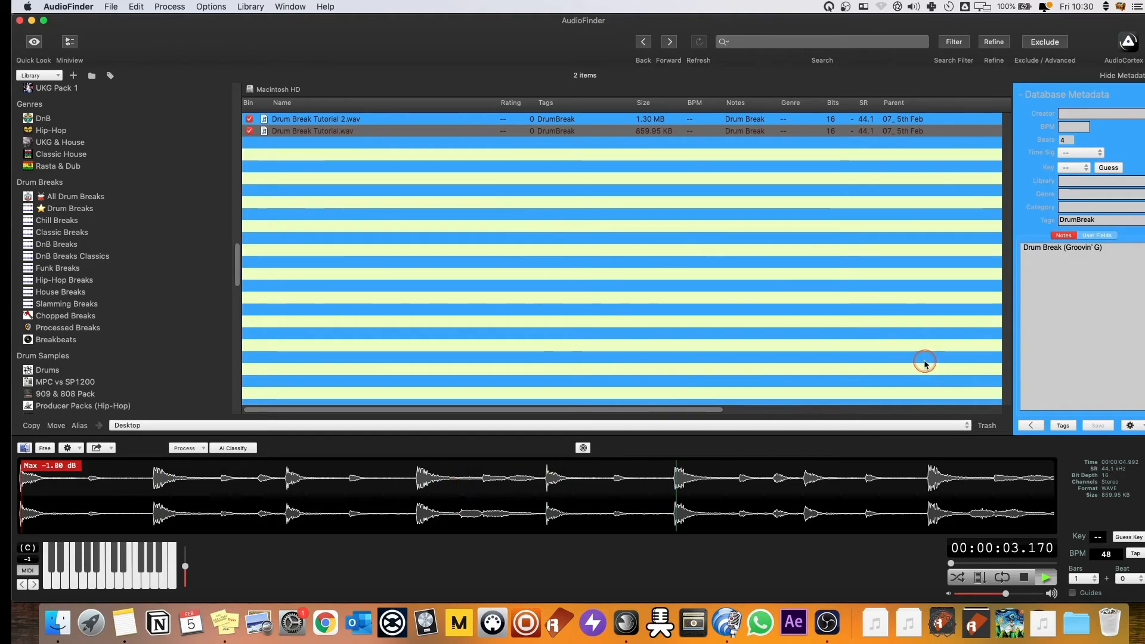
pyautogui.press('space')
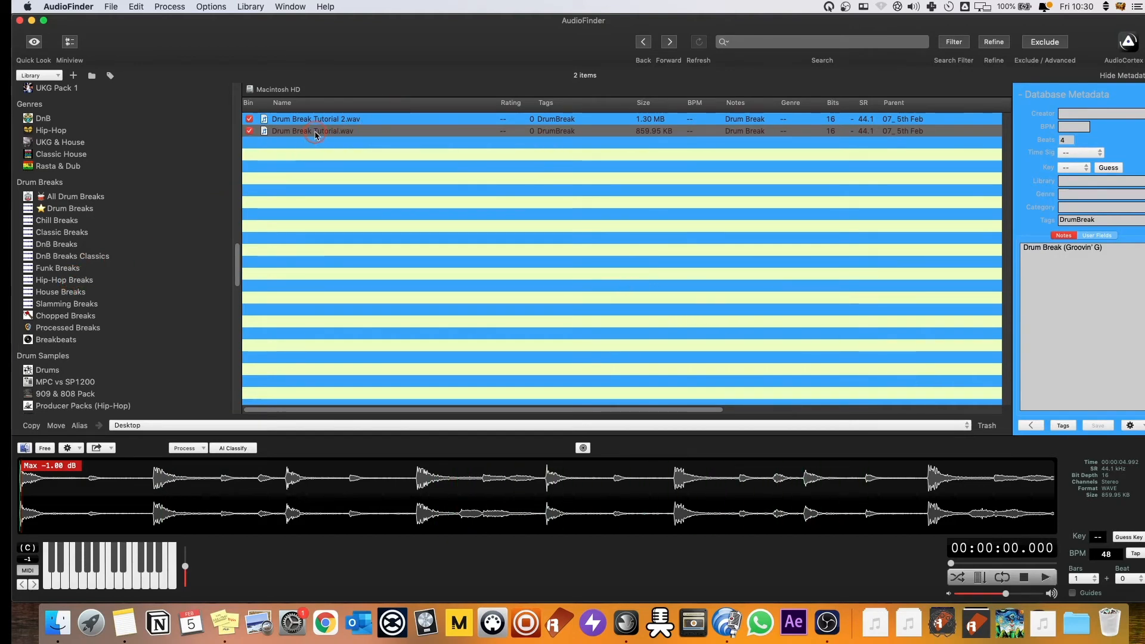
pyautogui.moveTo(310, 131); pyautogui.dragTo(69, 280)
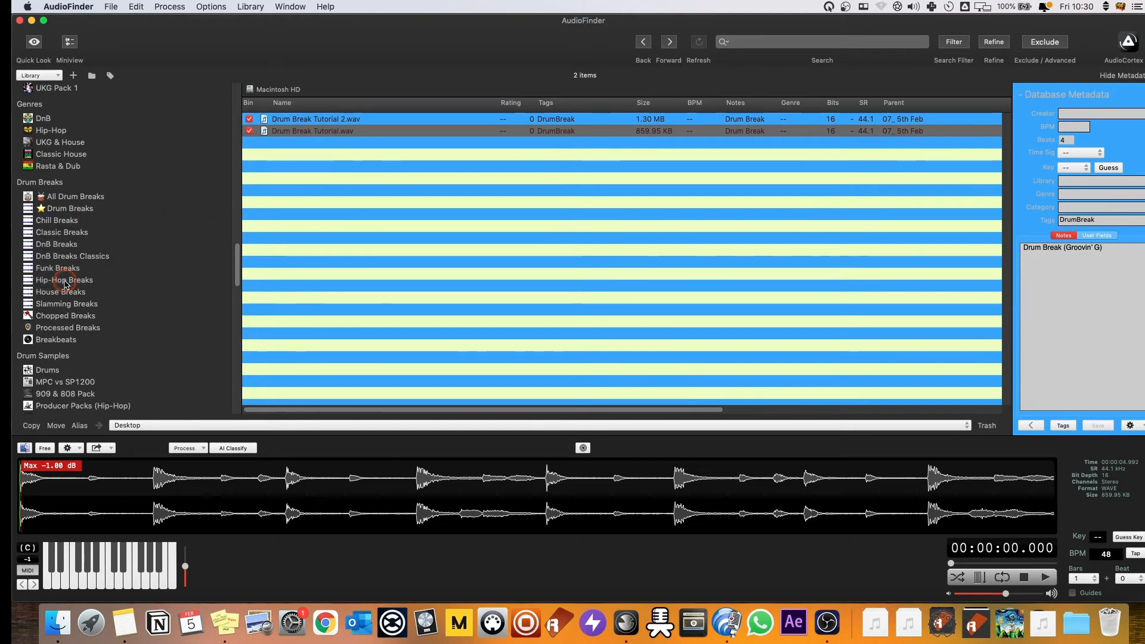
# Open the Hip-Hop Breaks list and select Drum Break Tutorial.wav at its end to check its details
pyautogui.click(78, 279)
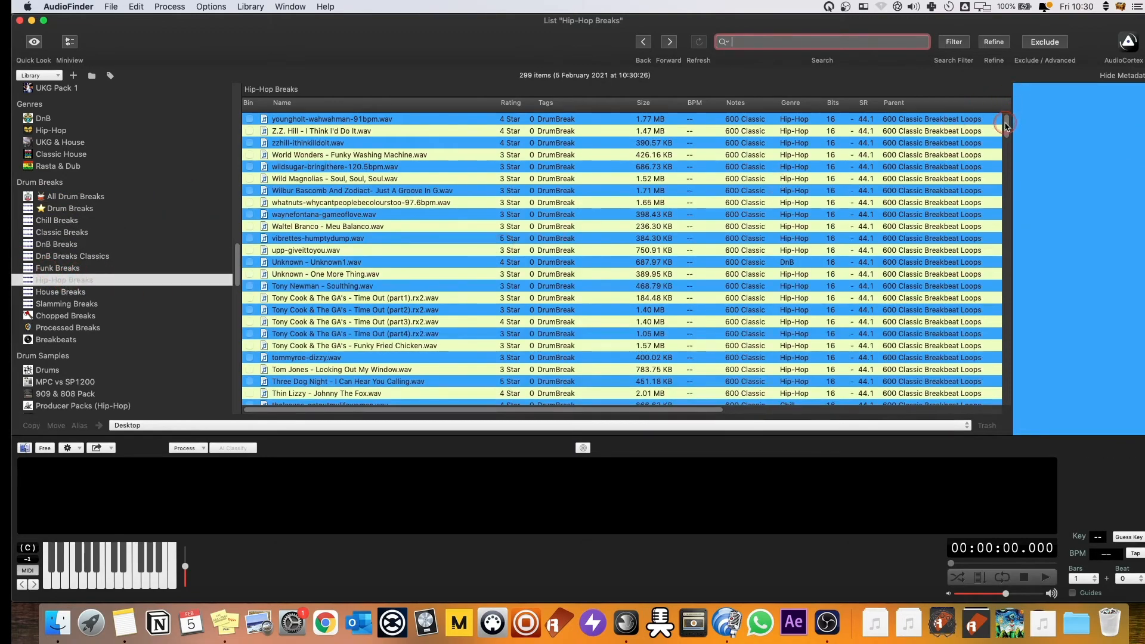
pyautogui.moveTo(1005, 126); pyautogui.dragTo(1009, 411)
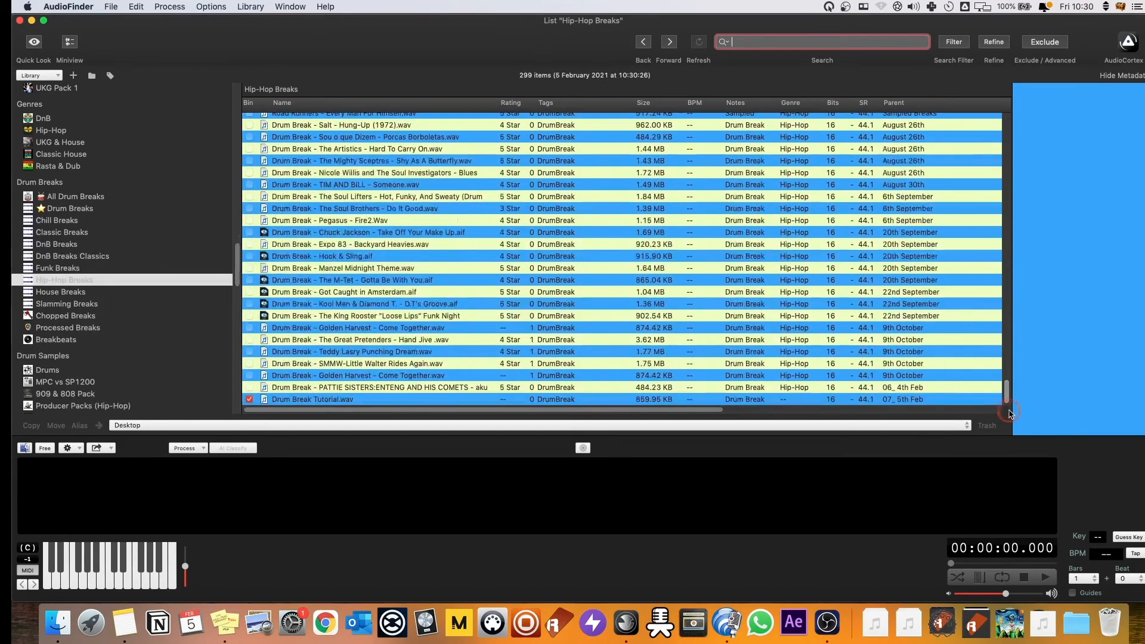
pyautogui.click(376, 397)
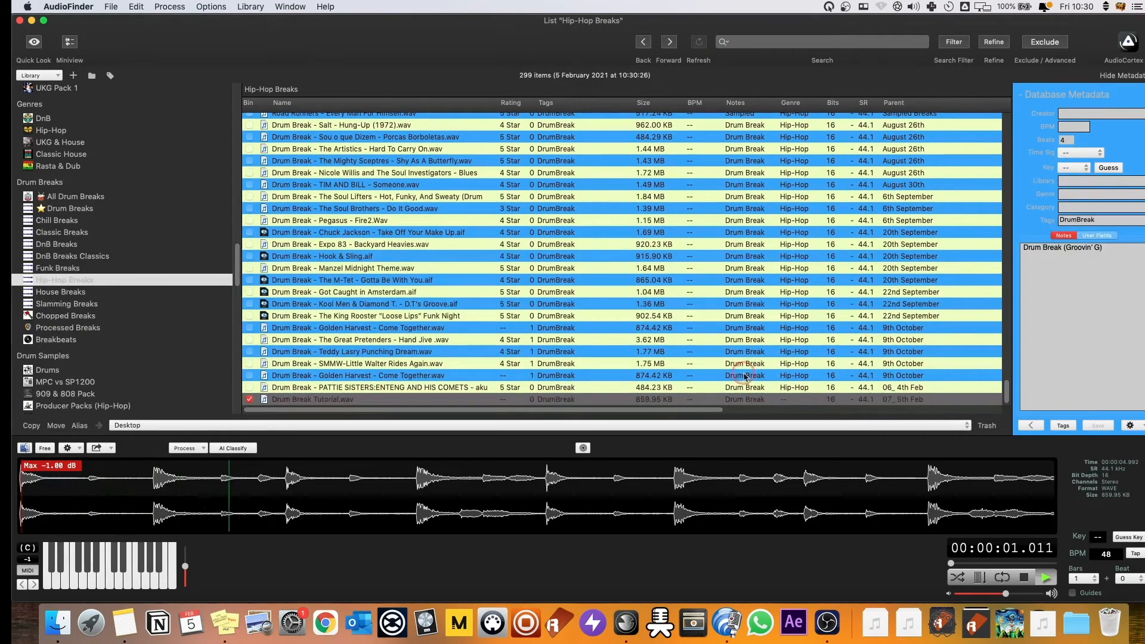
# Copy the Hip-Hop genre from the 06_ 4th Feb drum break into Drum Break Tutorial.wav's Genre and save the metadata
pyautogui.click(770, 388)
pyautogui.click(1042, 192)
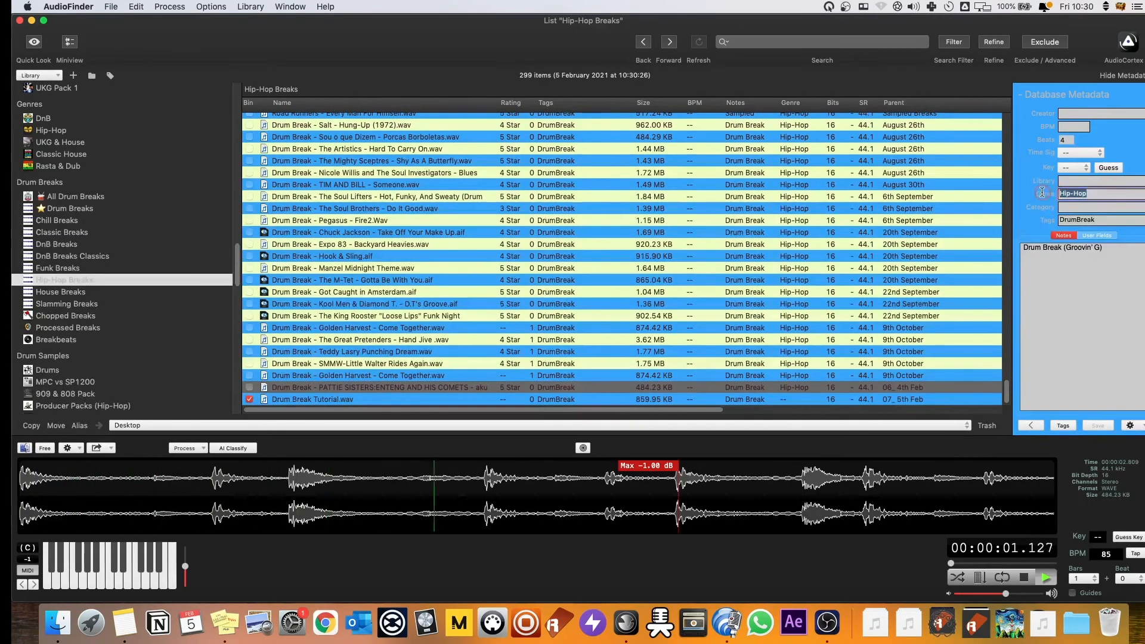
pyautogui.press('super+c')
pyautogui.click(782, 399)
pyautogui.click(1071, 194)
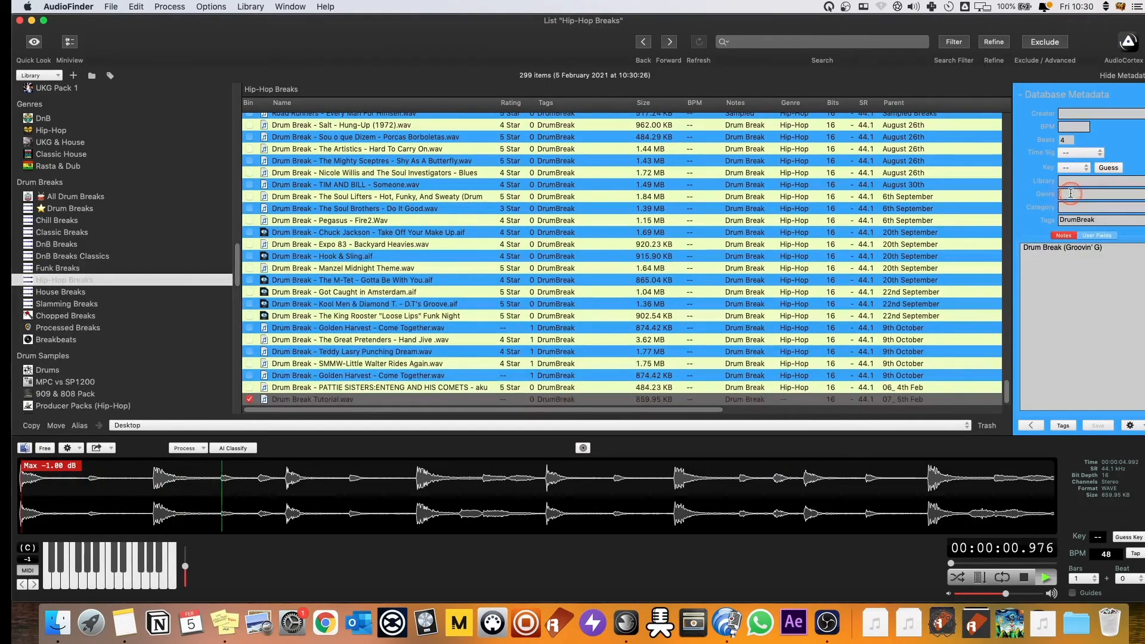
pyautogui.press('super+v')
pyautogui.click(1098, 425)
pyautogui.click(681, 316)
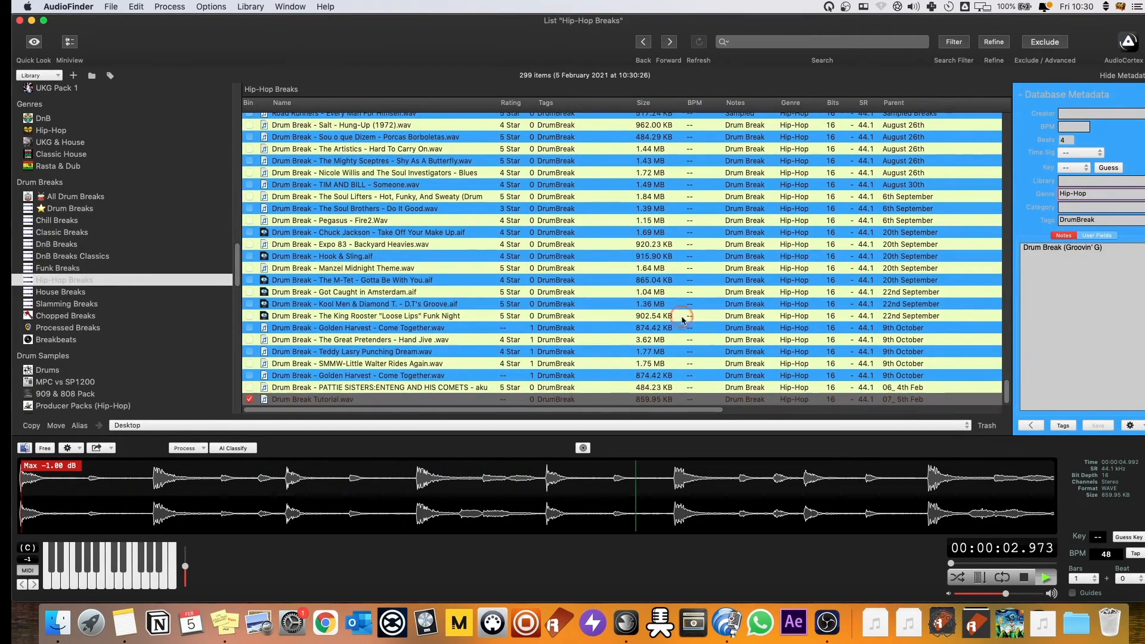
pyautogui.click(669, 197)
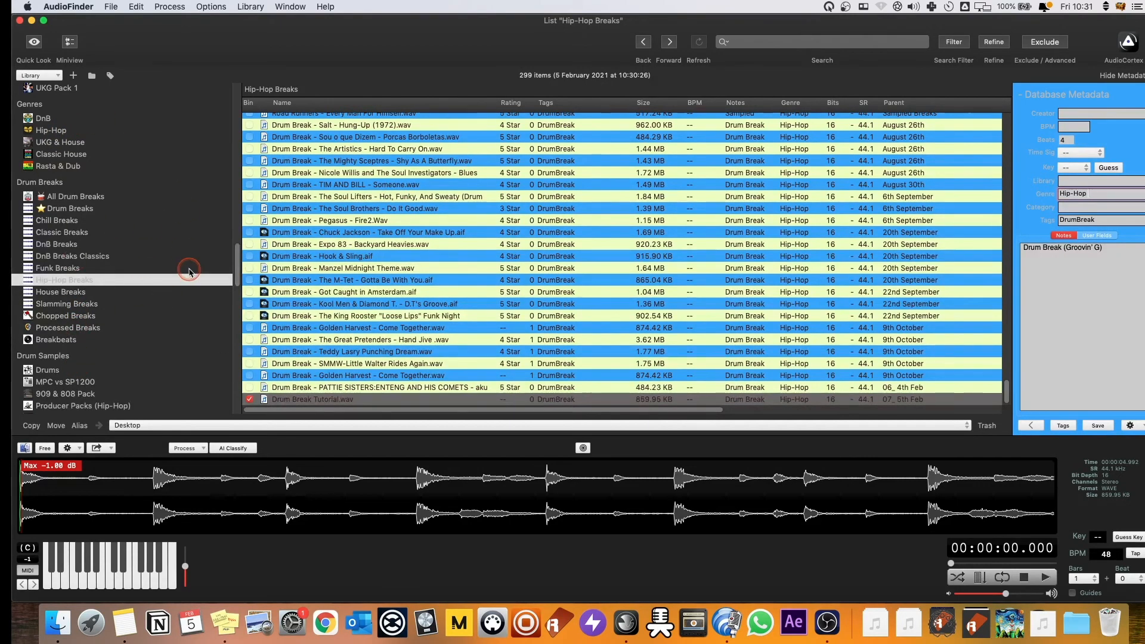
pyautogui.scroll(15, 79, 170)
pyautogui.scroll(10, 120, 171)
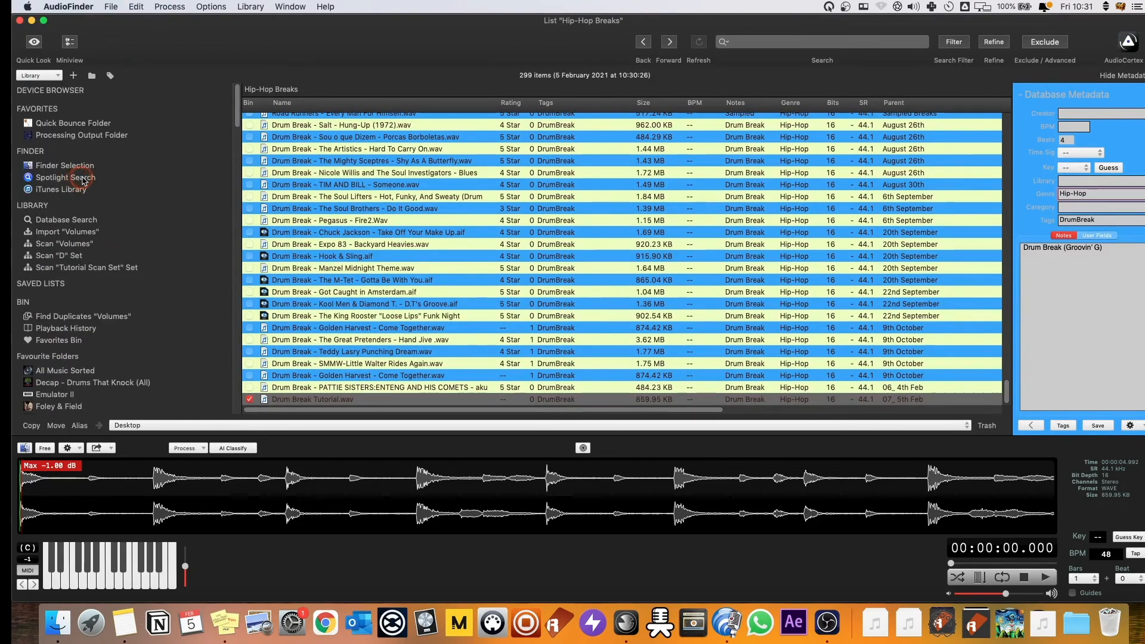
# Open the database search, saving the metadata changes to Drum Break Tutorial.wav, and search for "Drumbreak"
pyautogui.click(68, 220)
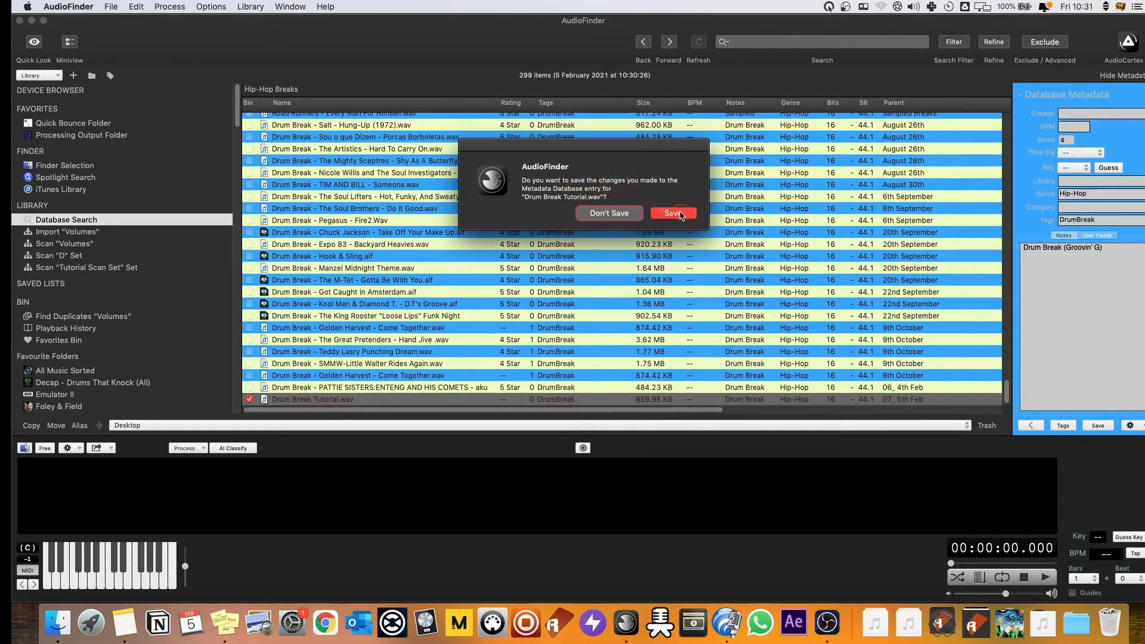
pyautogui.click(674, 214)
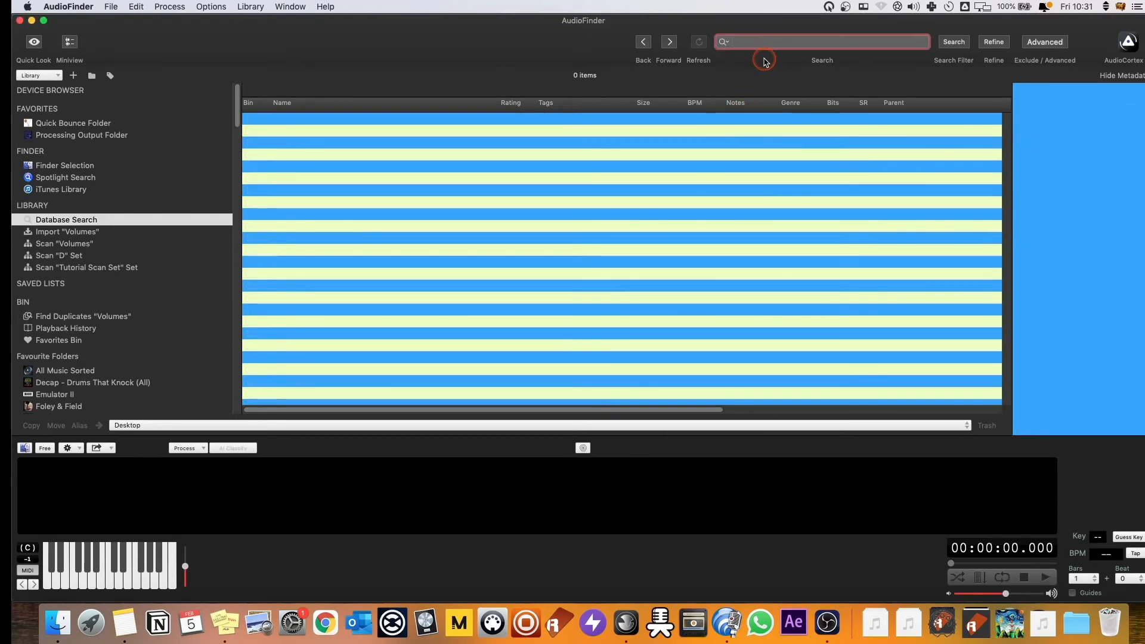
pyautogui.write('Drumbreak')
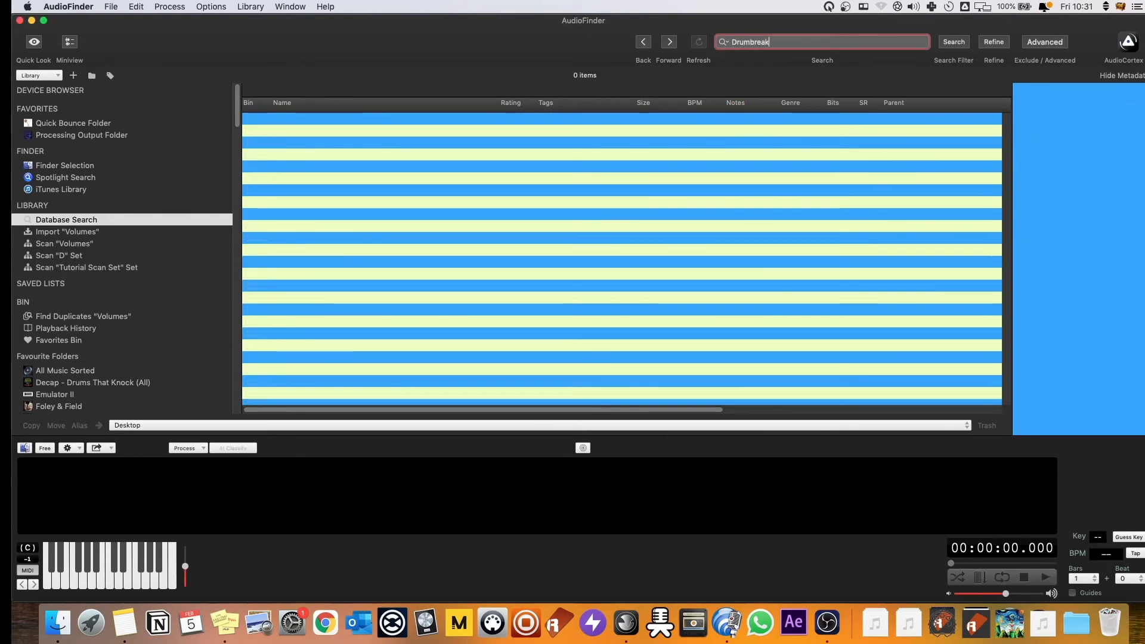
pyautogui.press('Return')
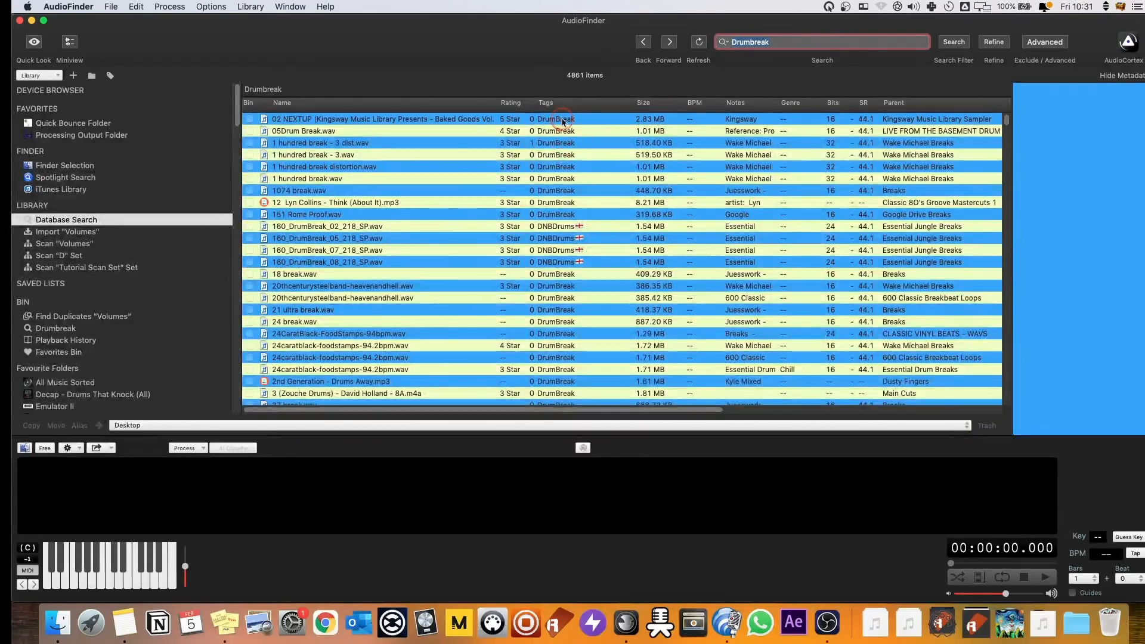
# Search the database for "groovin" and select the 19th June drum break Down By The River to check its notes
pyautogui.click(755, 49)
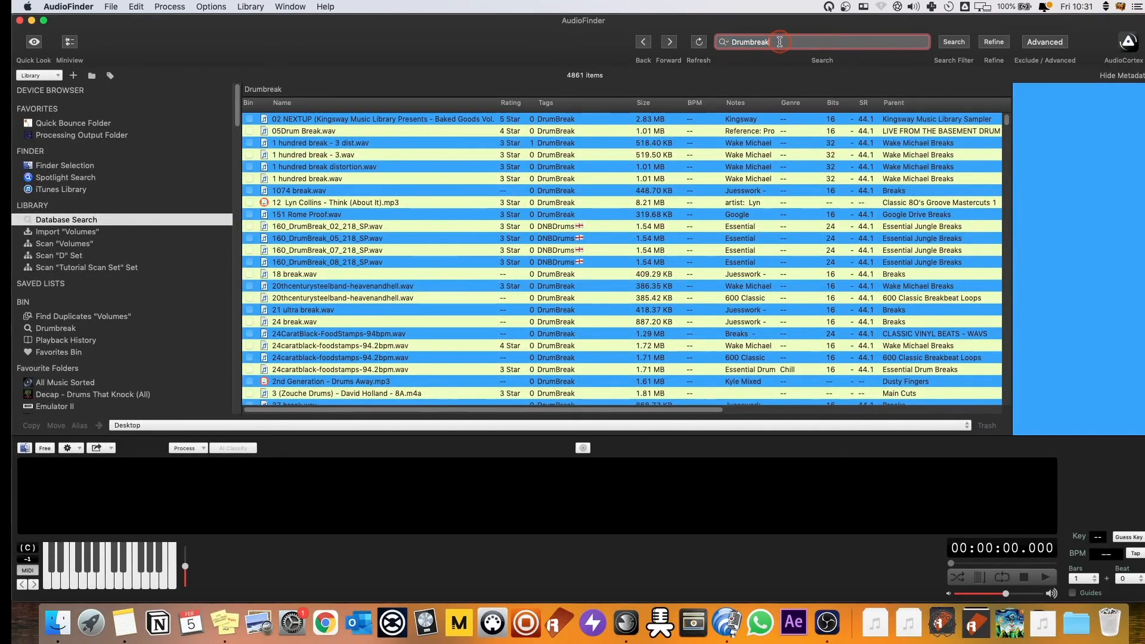
pyautogui.write('groovin')
pyautogui.press('Return')
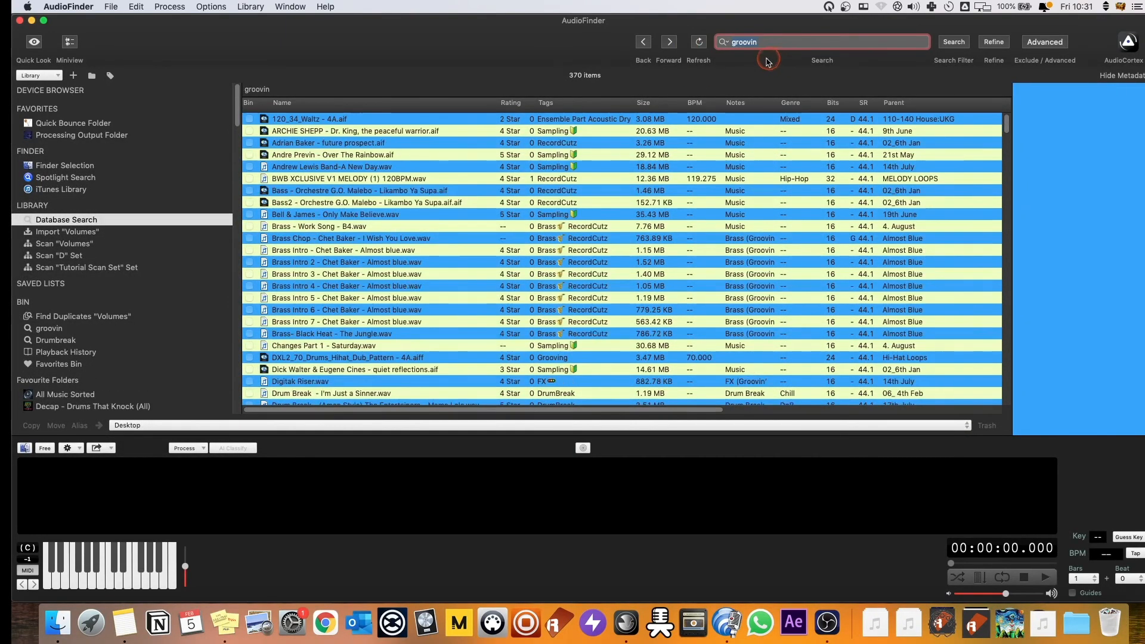
pyautogui.scroll(-20, 699, 213)
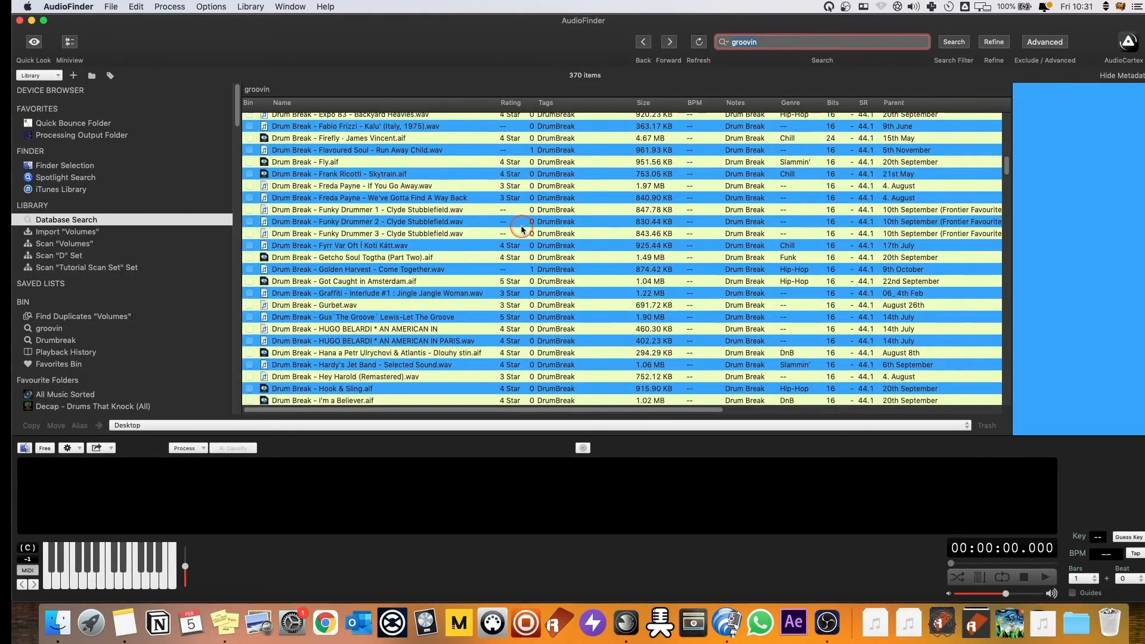
pyautogui.scroll(-15, 529, 225)
pyautogui.scroll(-15, 530, 225)
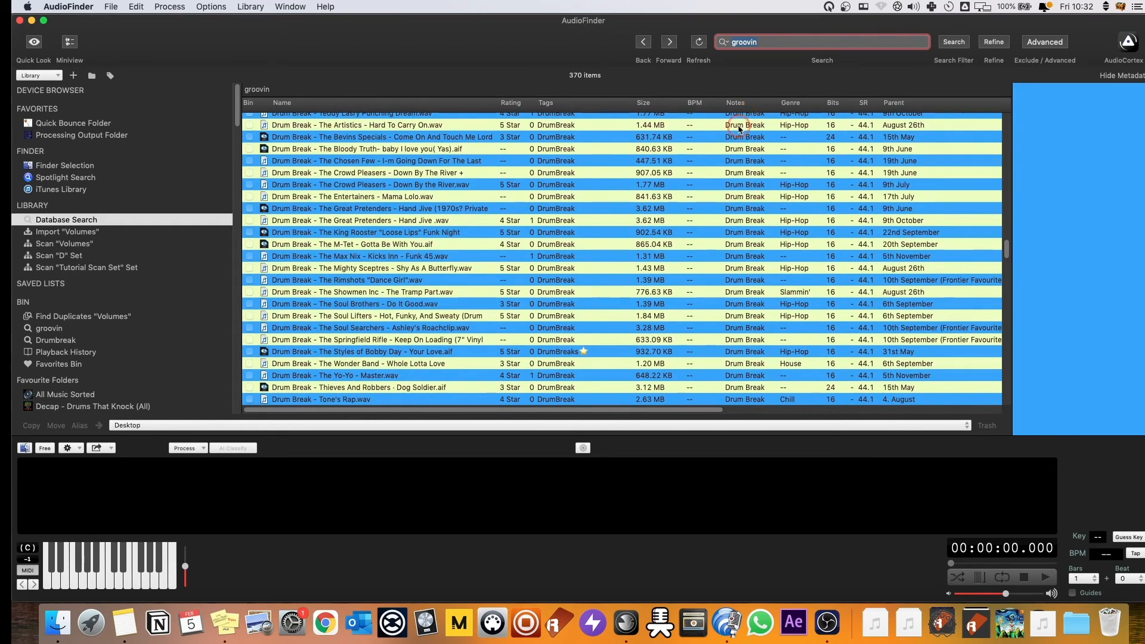
pyautogui.click(766, 172)
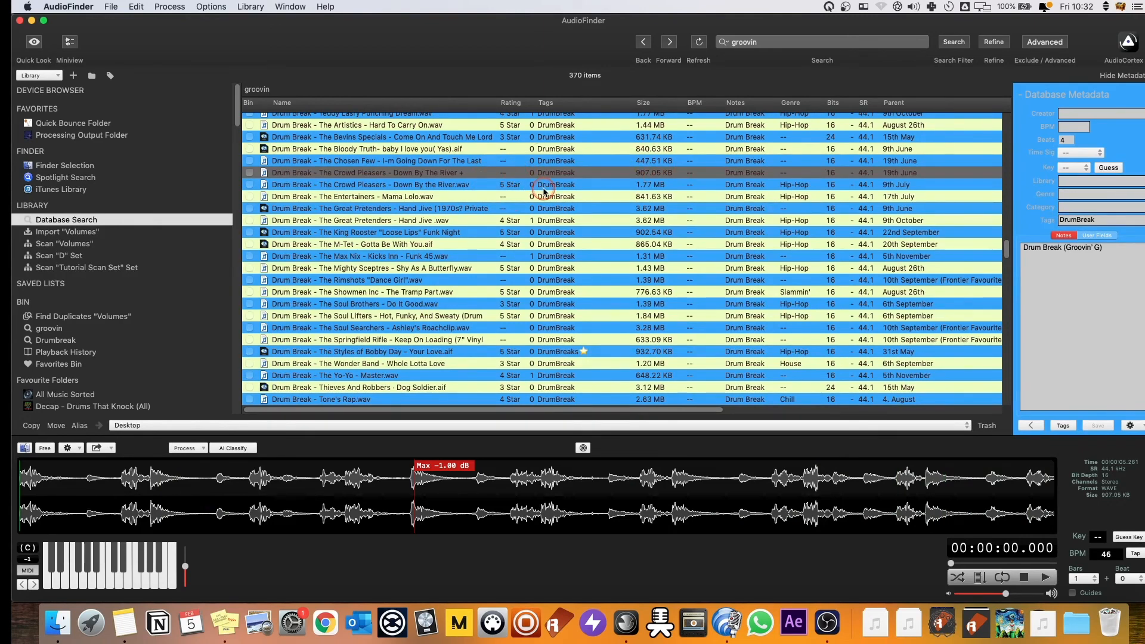
# Copy the star emoji from the Tags of Drum Break - The Styles of Bobby Day - Your Love.aif and search the database for it
pyautogui.click(719, 46)
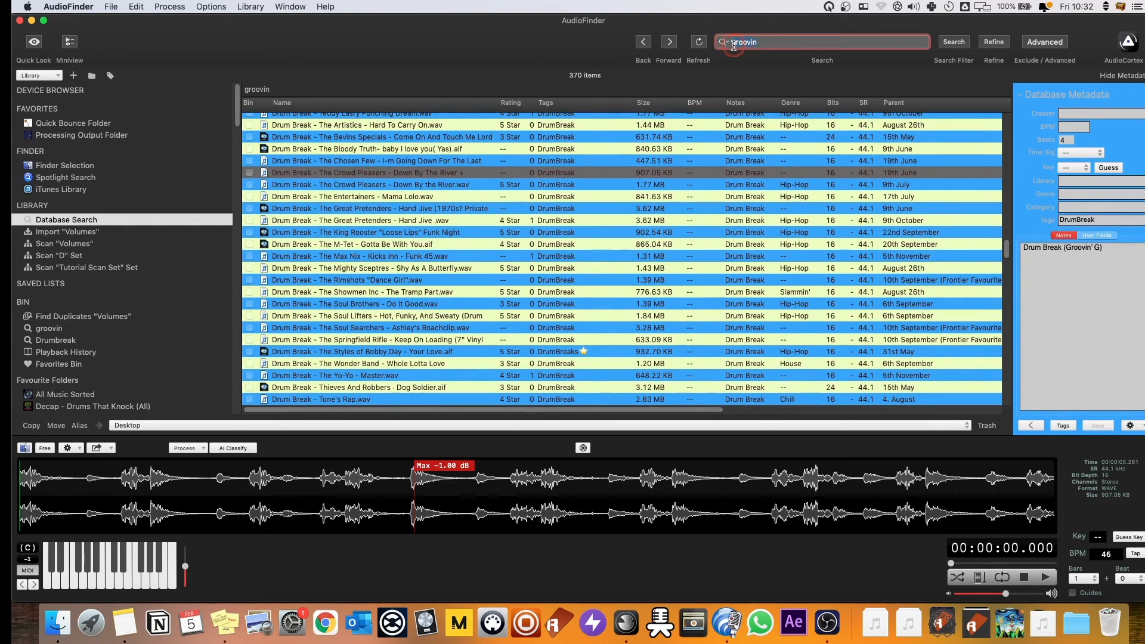
pyautogui.press('BackSpace')
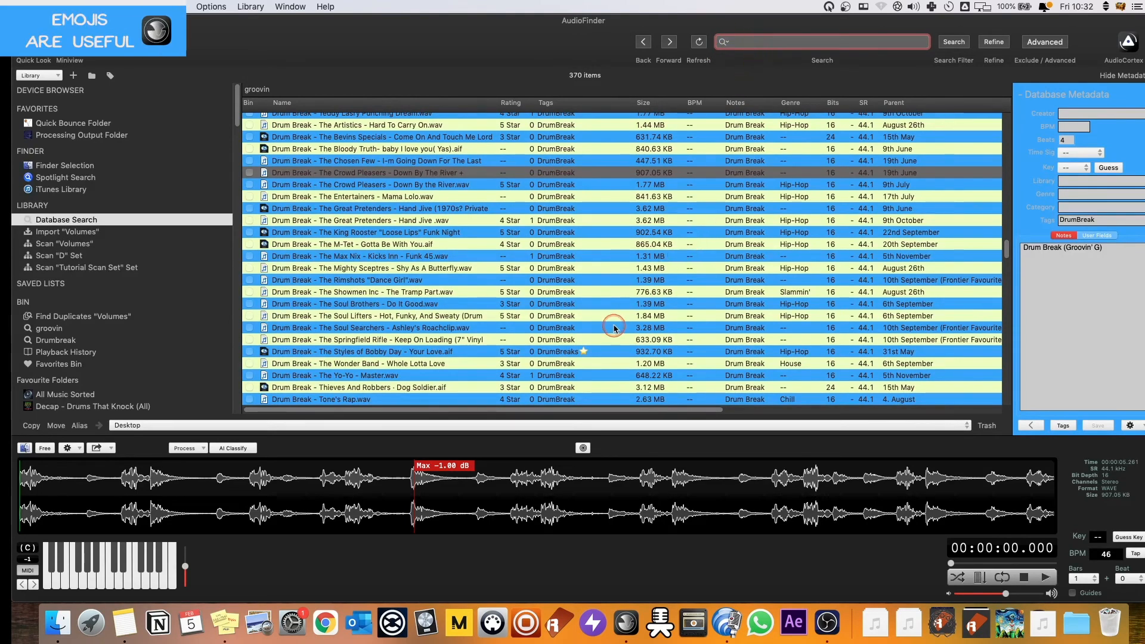
pyautogui.click(594, 352)
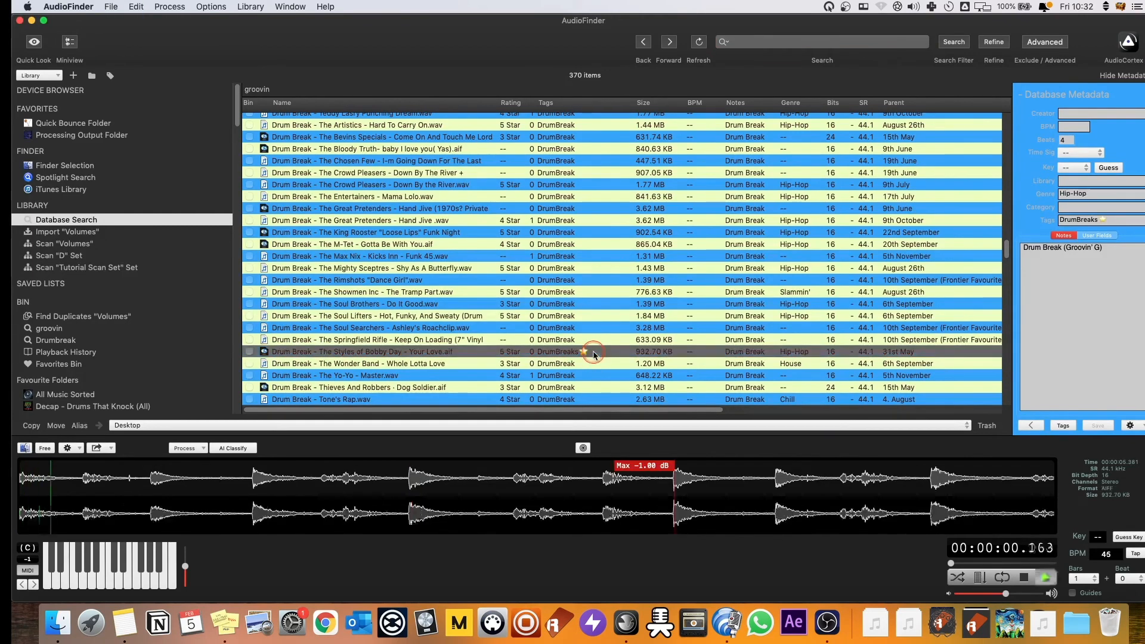
pyautogui.click(1110, 219)
pyautogui.click(1101, 219)
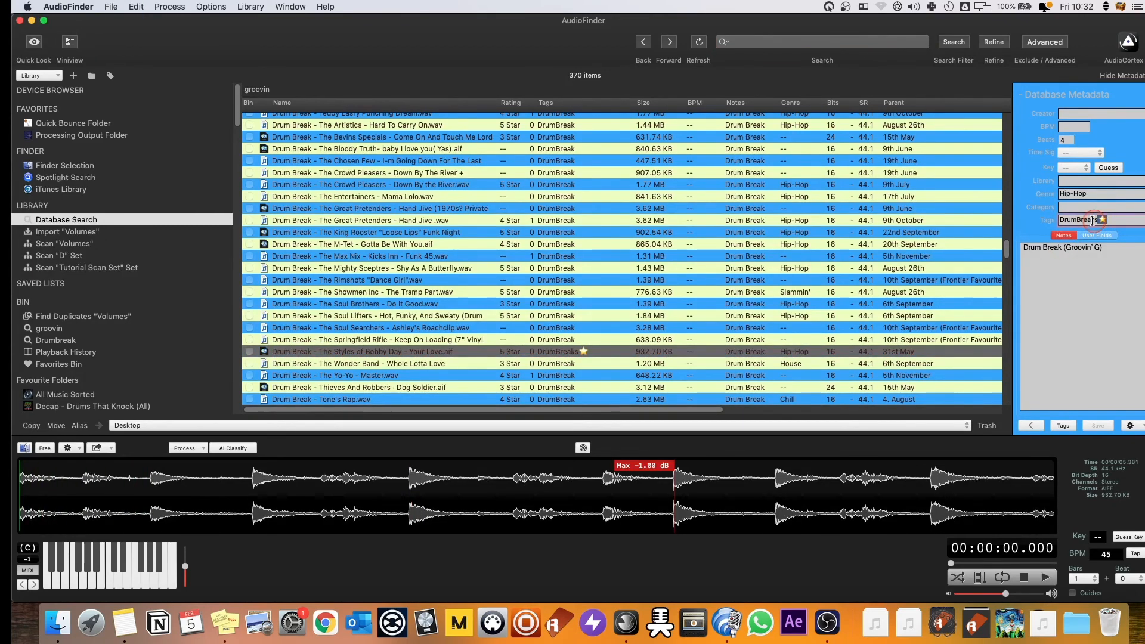
pyautogui.click(1070, 218)
pyautogui.click(752, 43)
pyautogui.press('super+v')
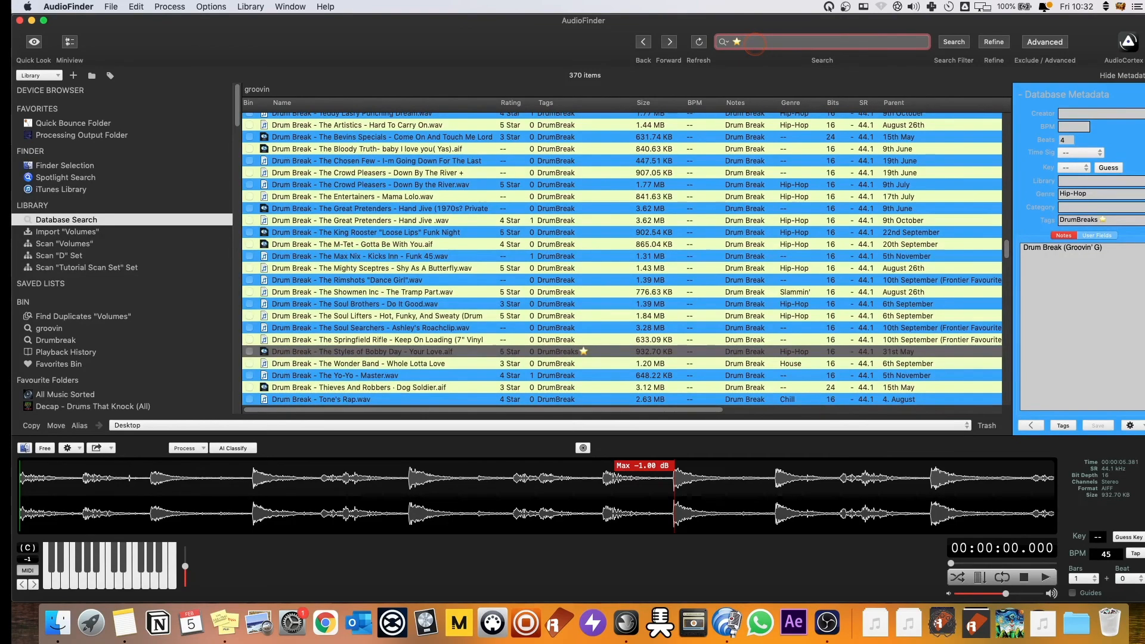
pyautogui.press('Return')
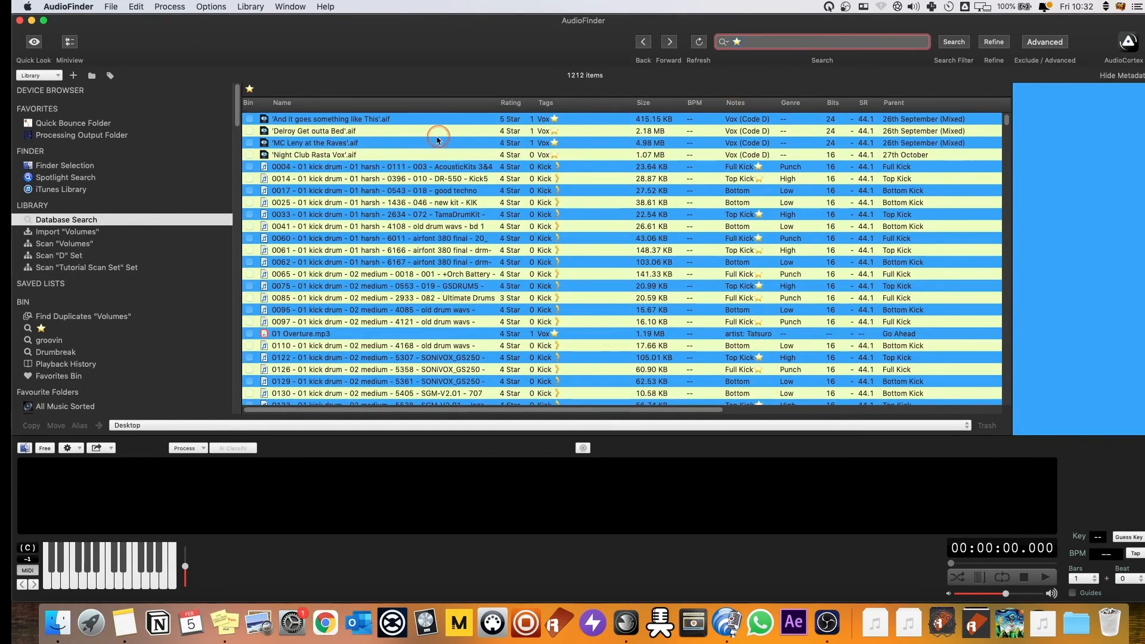
# Sort the star emoji search results by Tags and look through the files tagged DrumBreaks with a star
pyautogui.scroll(-10, 501, 160)
pyautogui.scroll(-15, 537, 174)
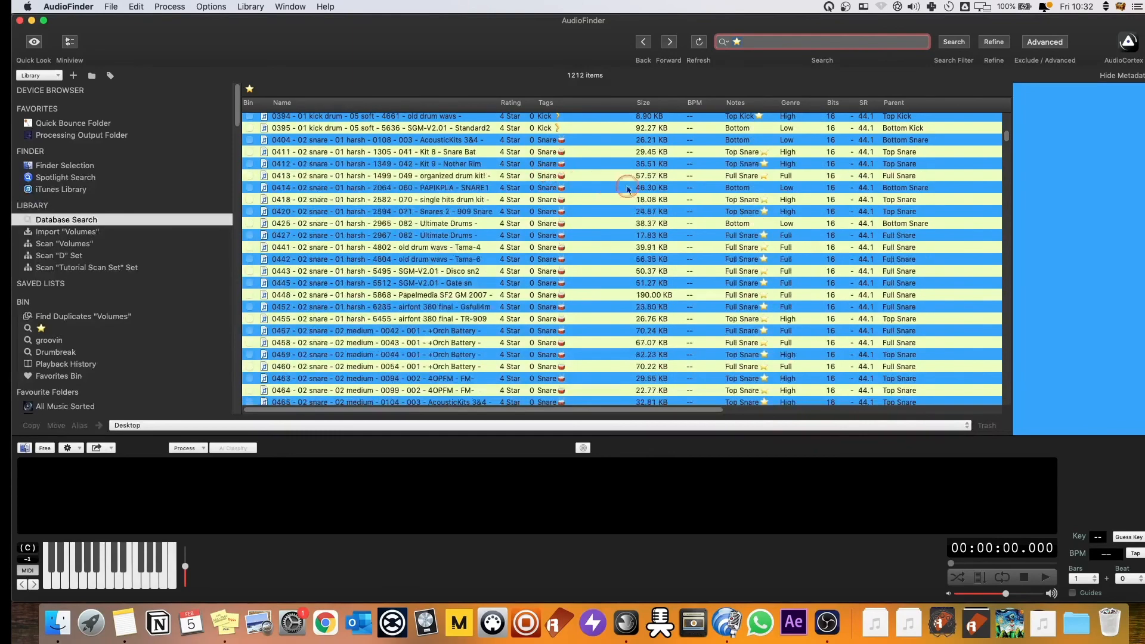
pyautogui.scroll(-15, 692, 193)
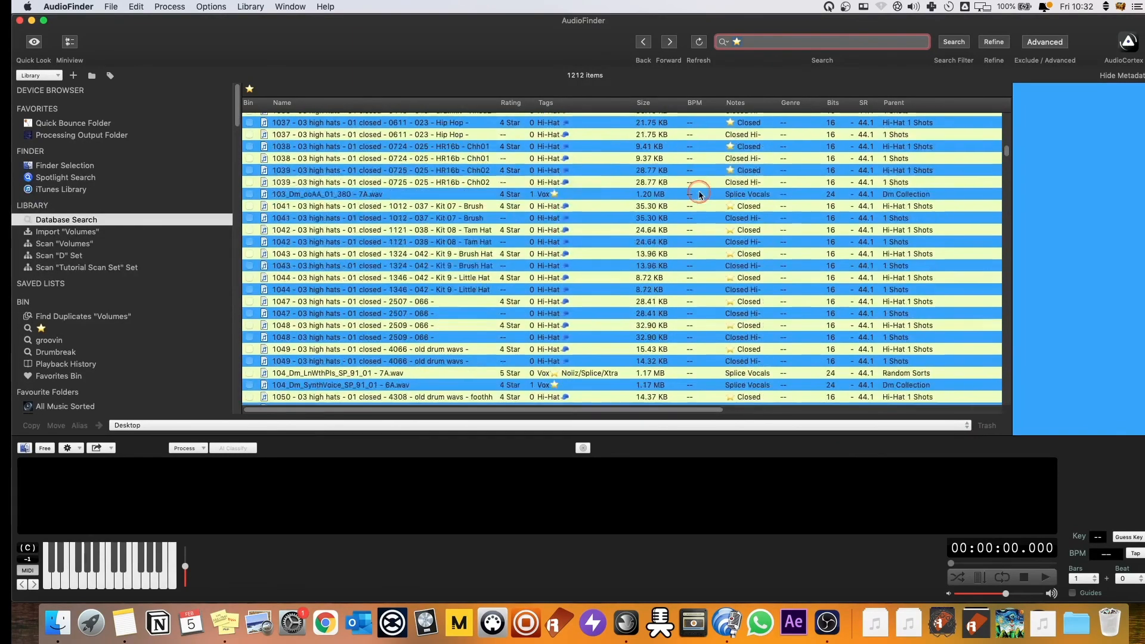
pyautogui.scroll(-12, 699, 194)
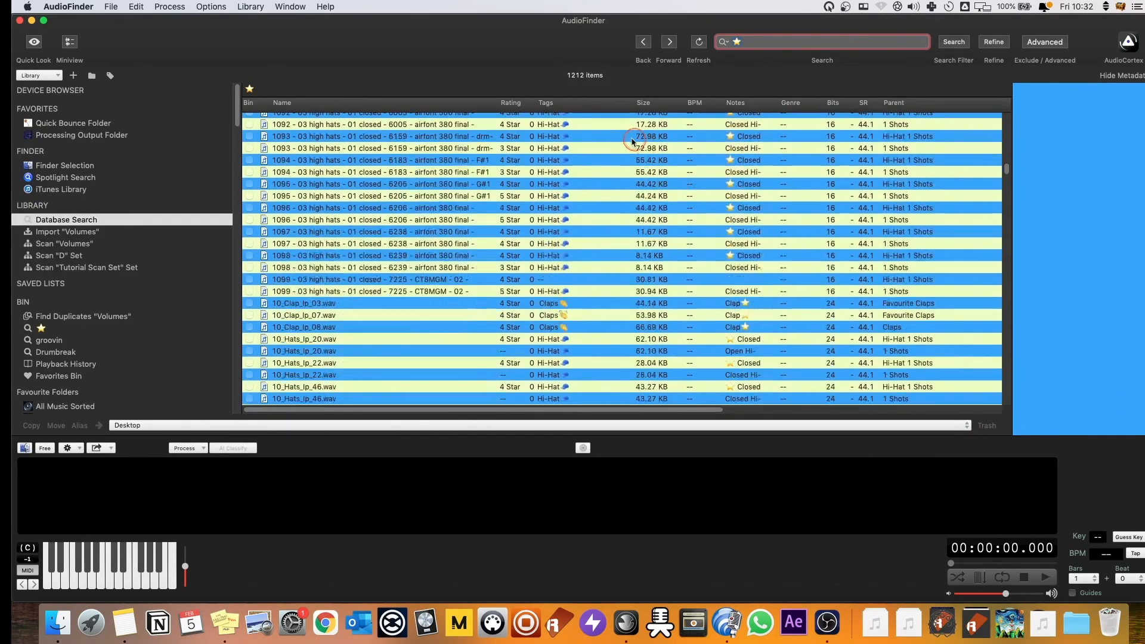
pyautogui.click(556, 111)
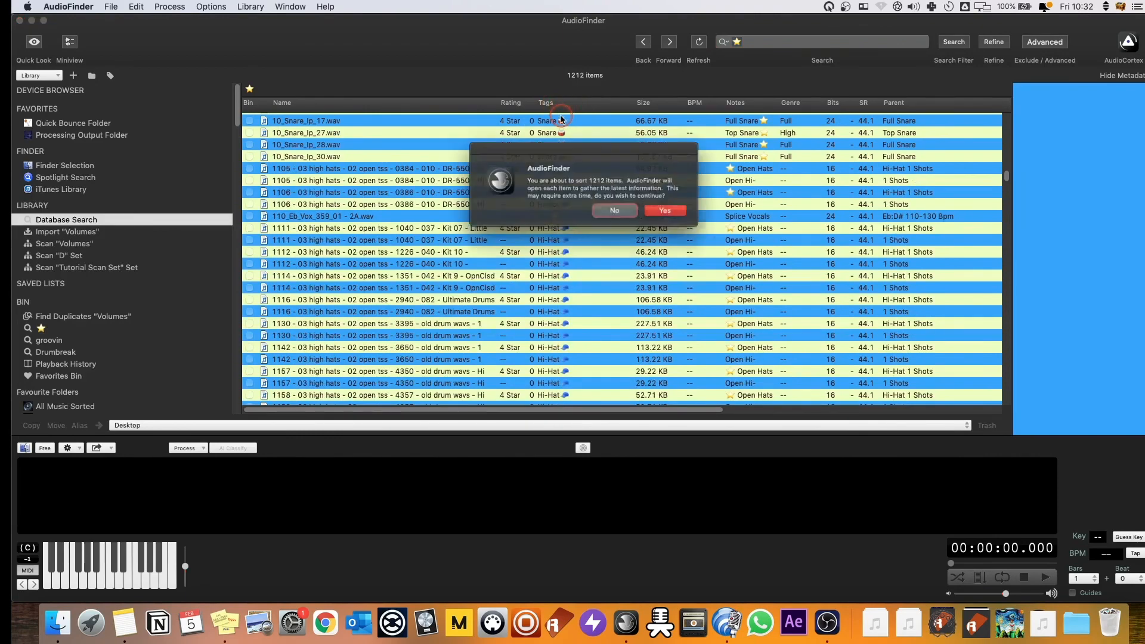
pyautogui.click(670, 222)
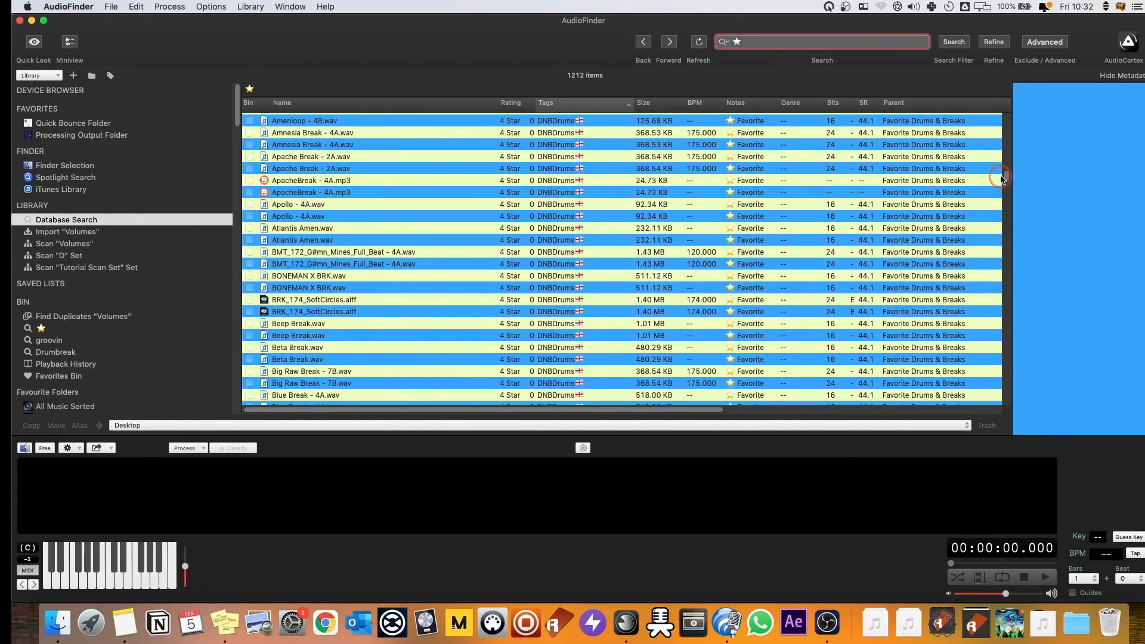
pyautogui.scroll(-15, 572, 208)
pyautogui.scroll(10, 573, 209)
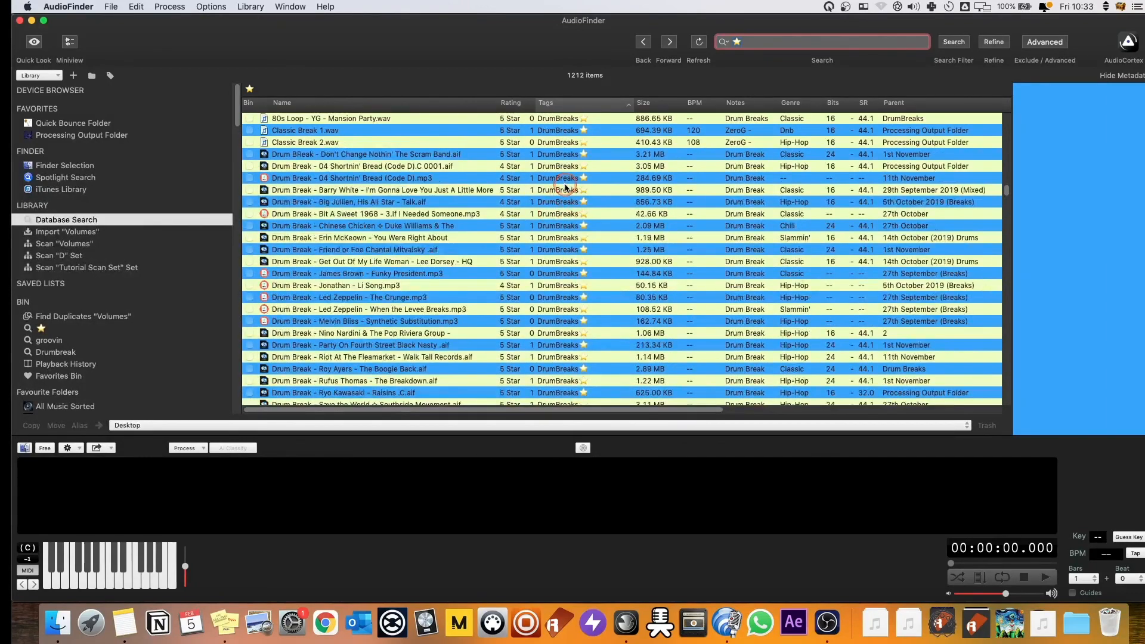
pyautogui.scroll(-5, 564, 196)
pyautogui.scroll(-4, 573, 213)
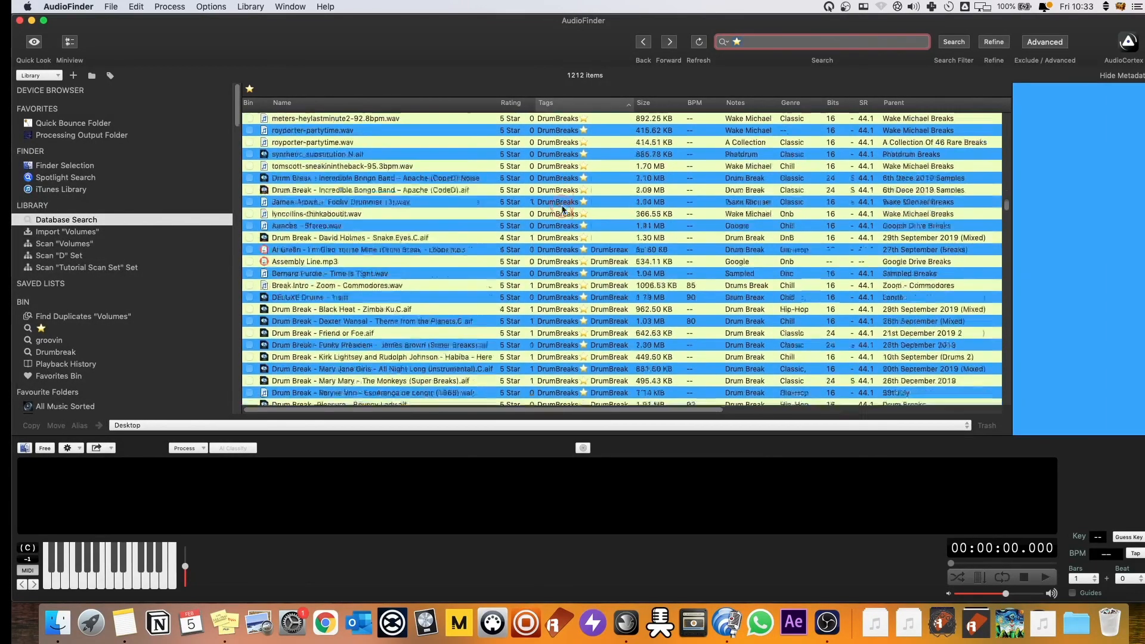
pyautogui.scroll(-5, 536, 214)
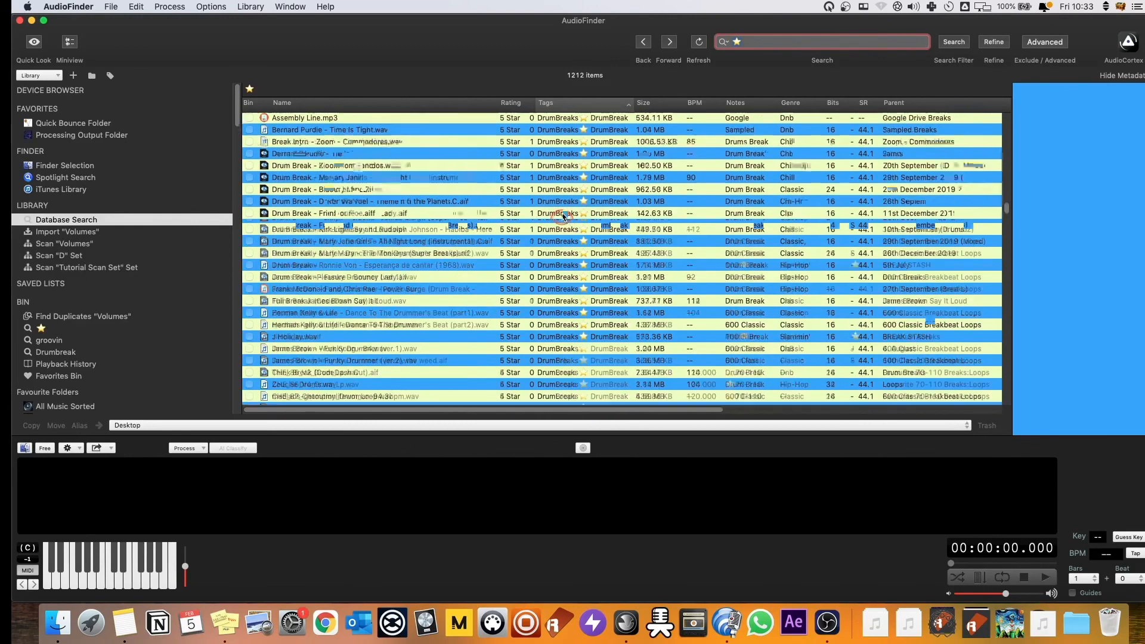